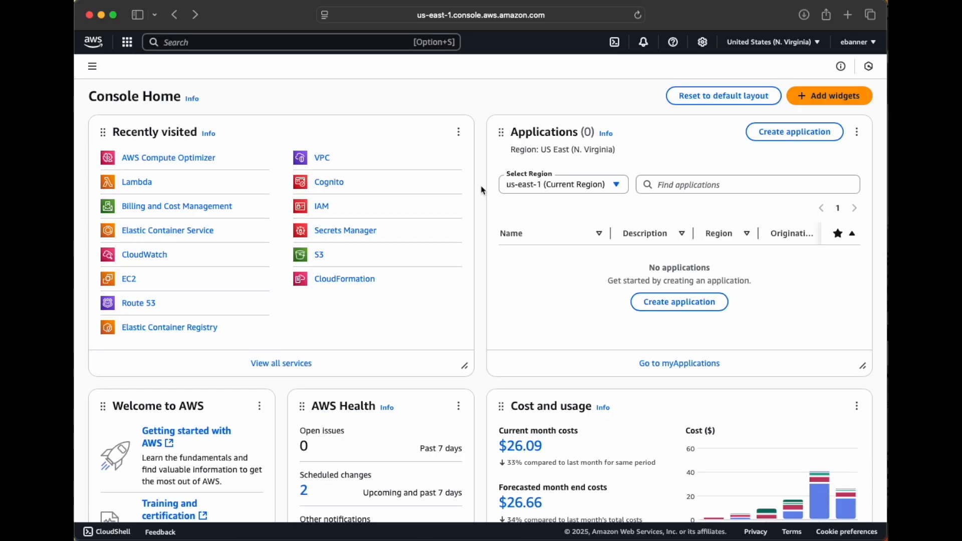
Open the list of user pools in Amazon Cognito
click(337, 185)
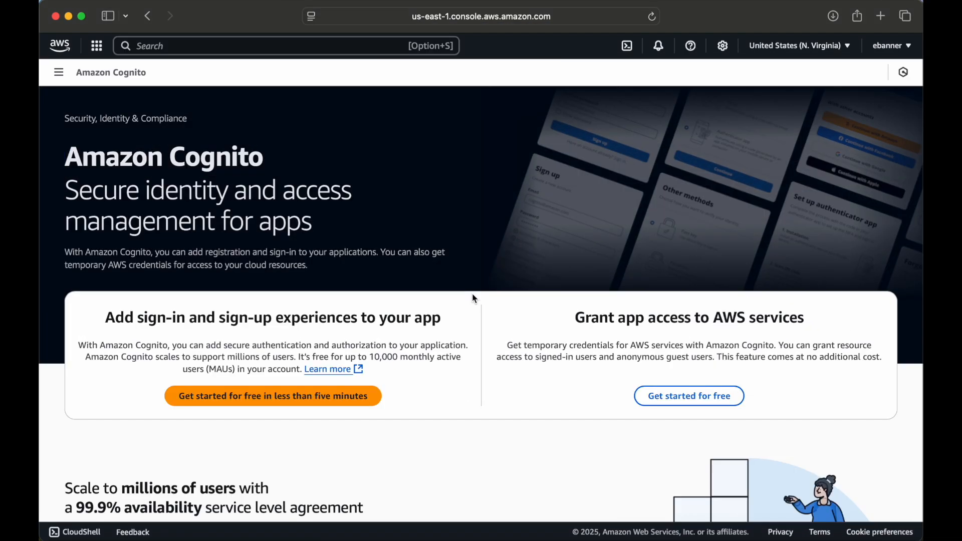
click(58, 72)
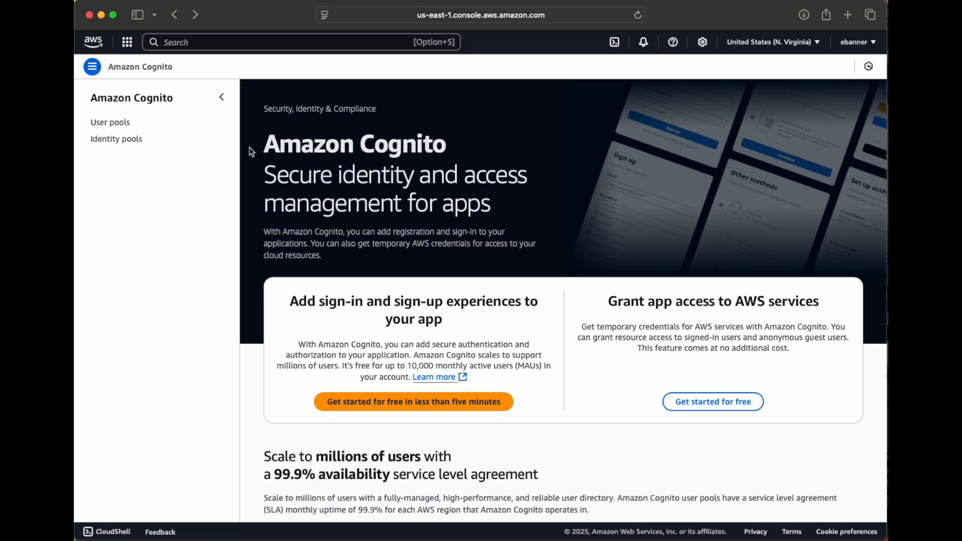
click(120, 128)
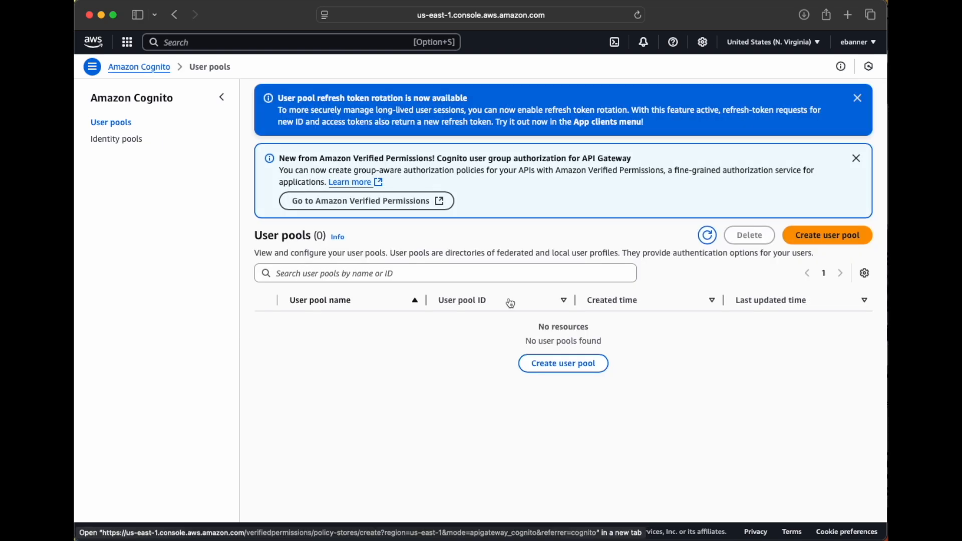
Create a user pool for a traditional web application with Email as the sign-in identifier, keeping the suggested application name
click(559, 367)
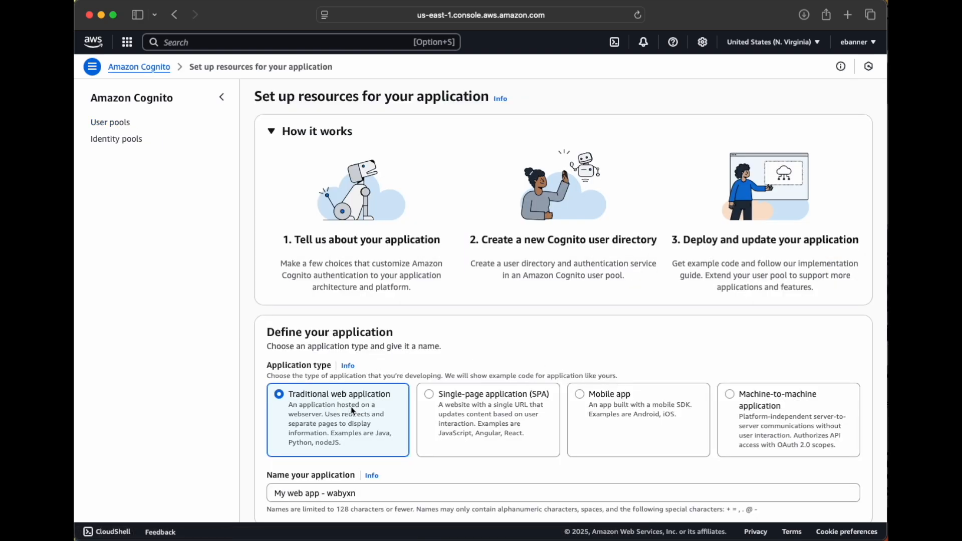
scroll(353, 411, down, 10)
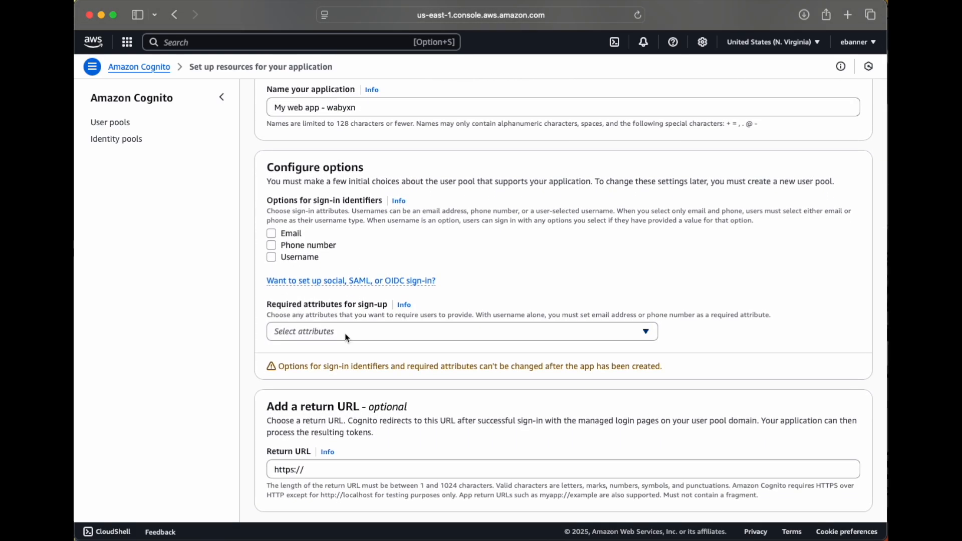
click(271, 233)
scroll(507, 247, down, 2)
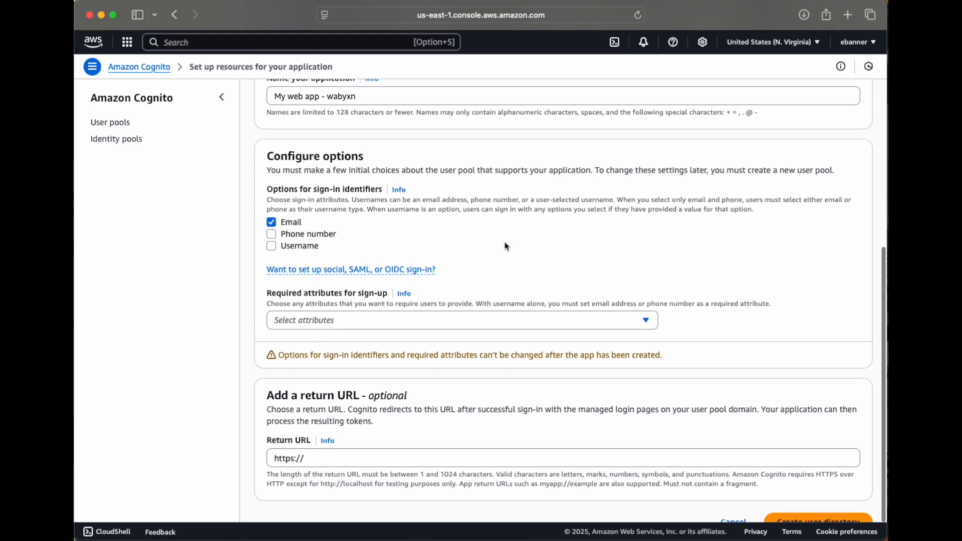
click(812, 490)
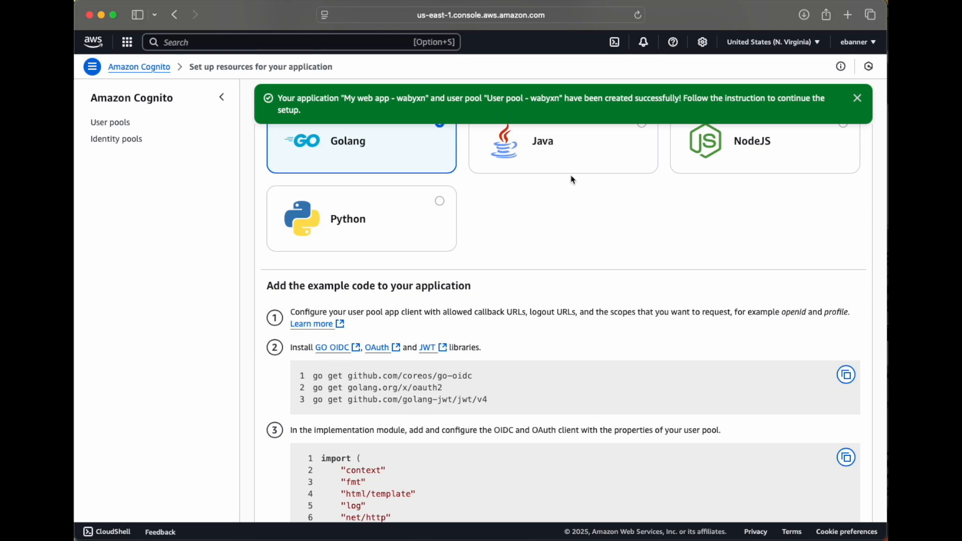
Open the login page of the web app client that belongs to the new user pool
click(111, 125)
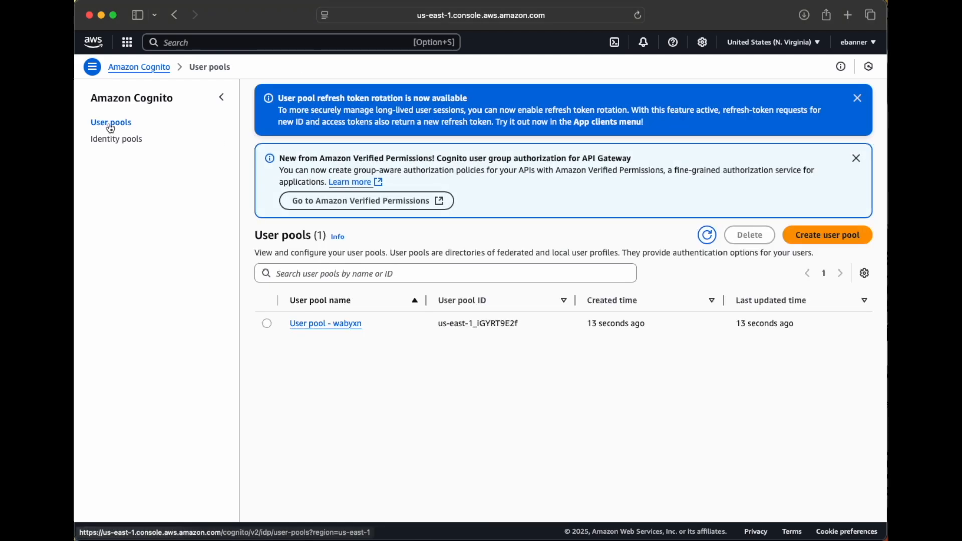
click(343, 324)
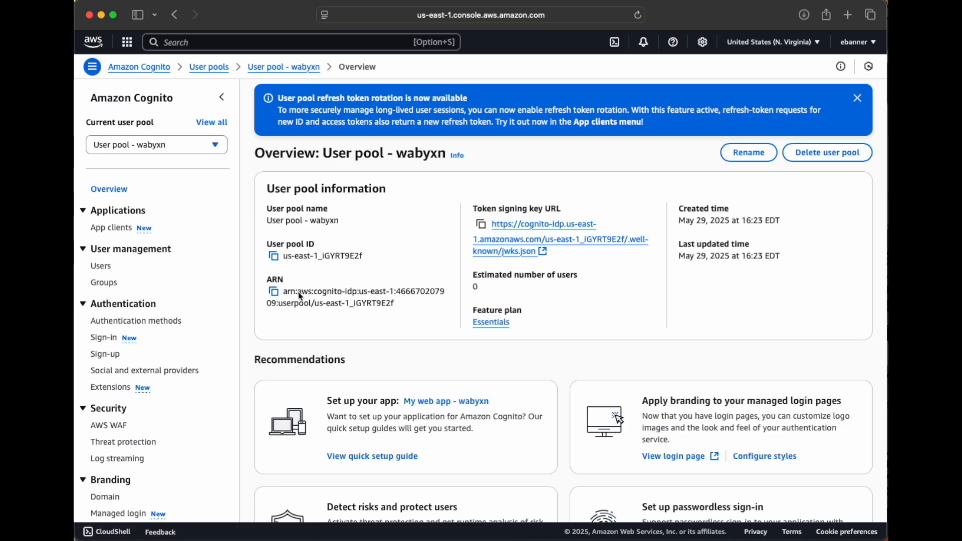
click(118, 236)
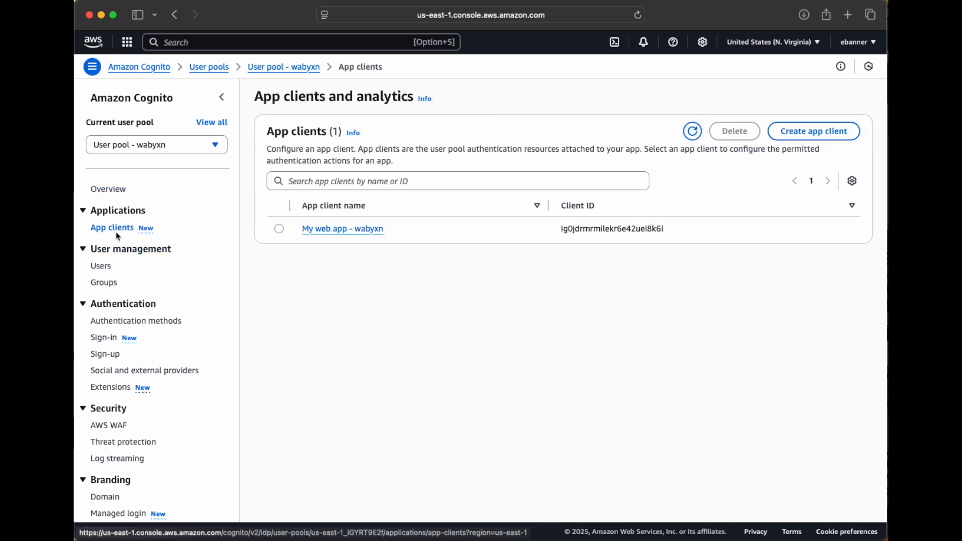
click(339, 230)
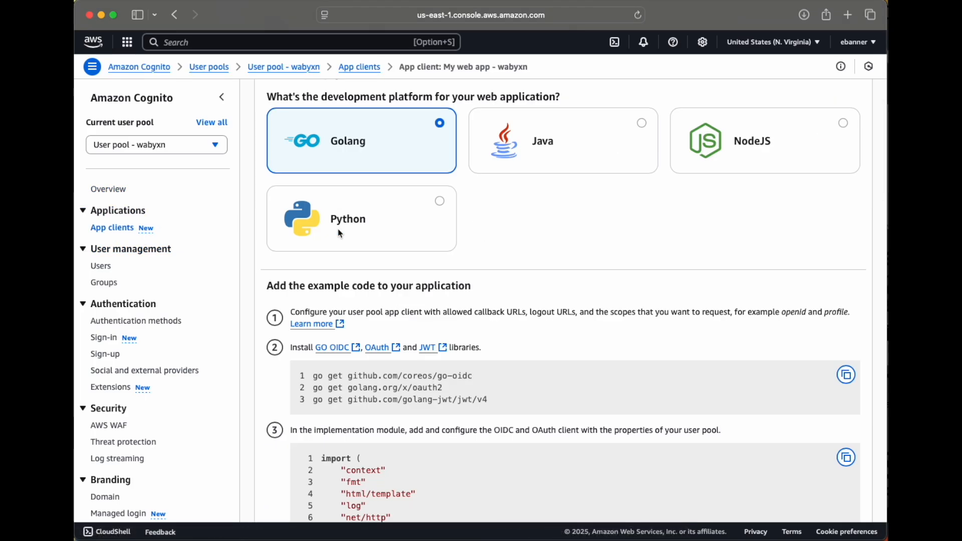
scroll(671, 255, up, 10)
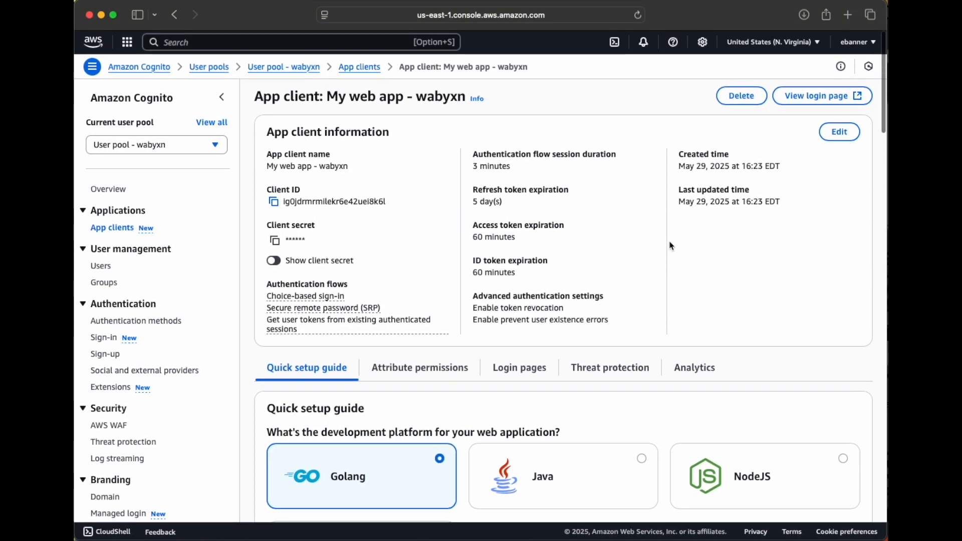
click(819, 99)
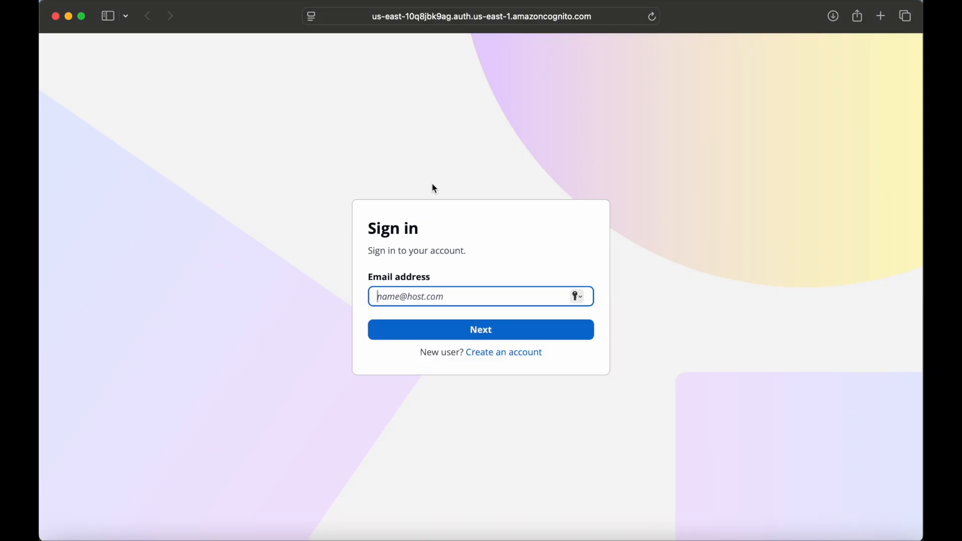
Start a new account from the sign-in page and enter the user's email address in the sign-up form
click(502, 353)
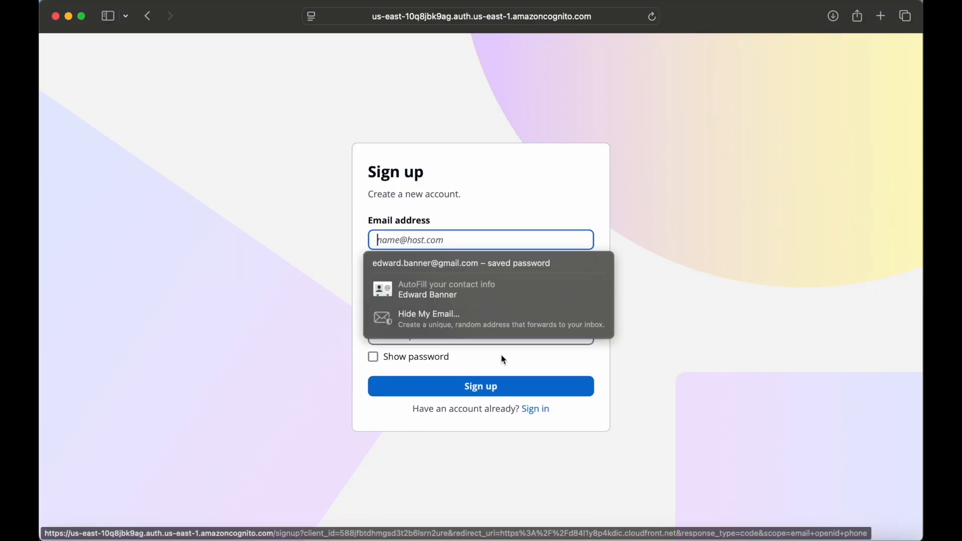
key(Escape)
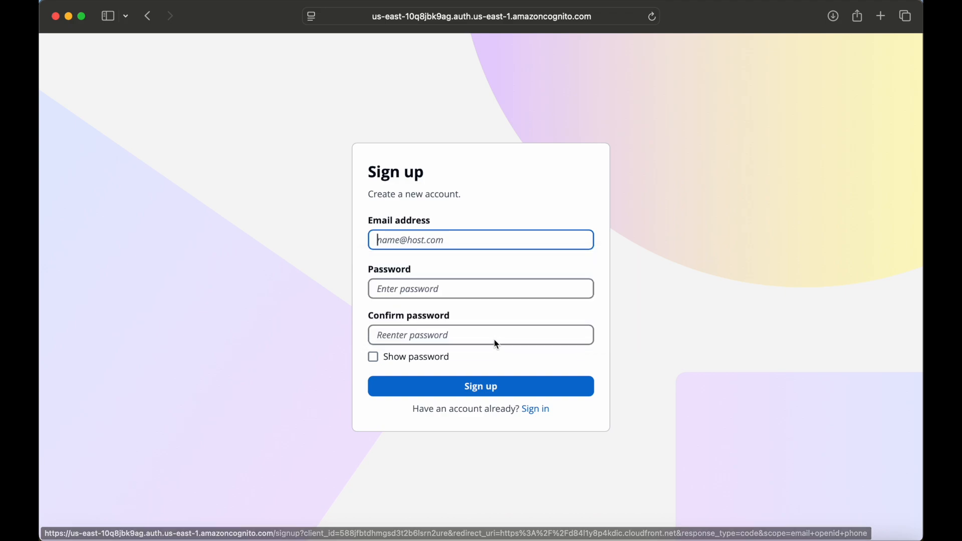
key(Tab)
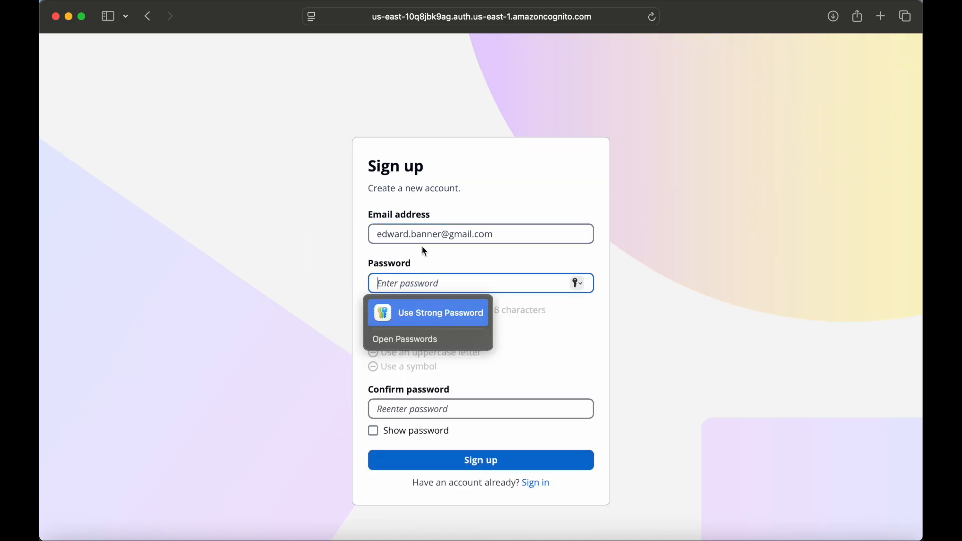
Fill the password and confirm password fields with a suggested strong password and submit the sign-up
click(426, 309)
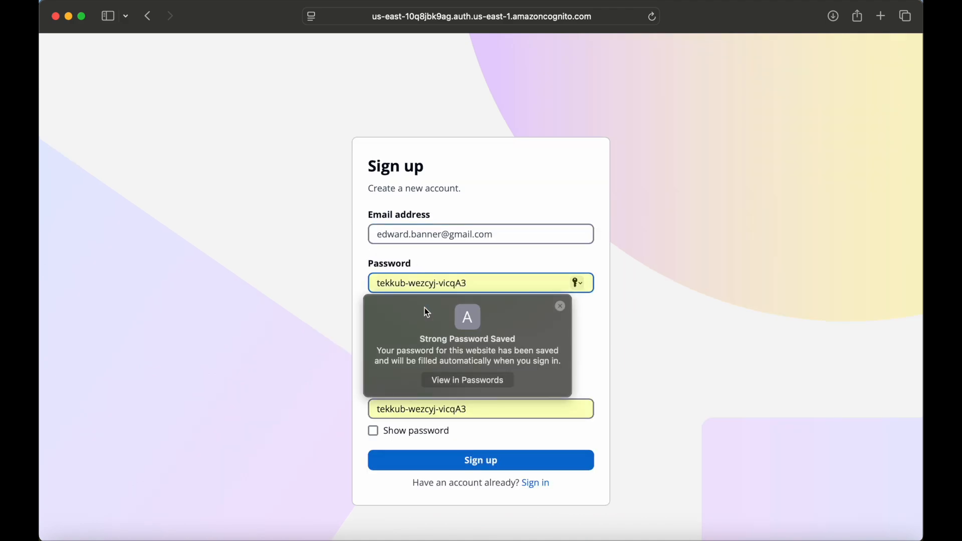
click(639, 325)
scroll(516, 353, down, 1)
scroll(516, 352, down, 2)
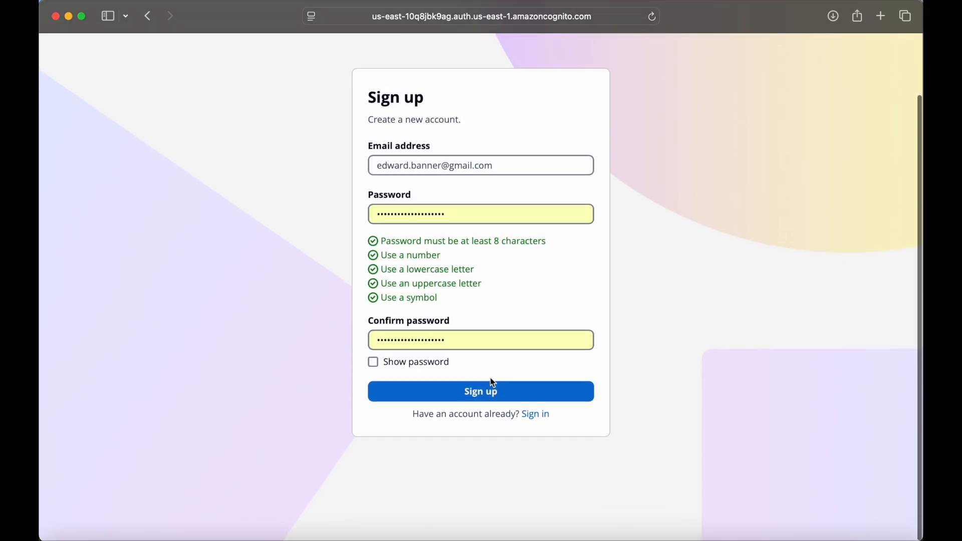
click(487, 393)
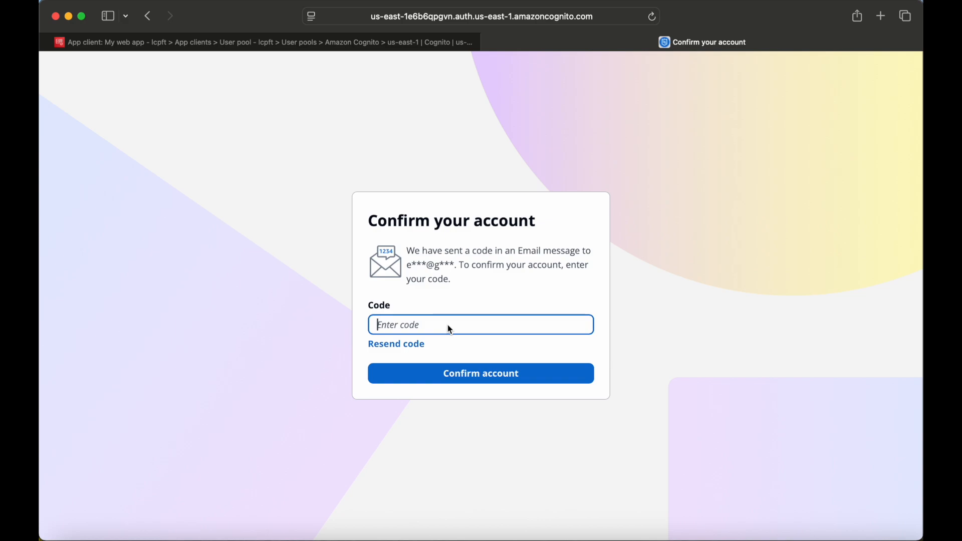
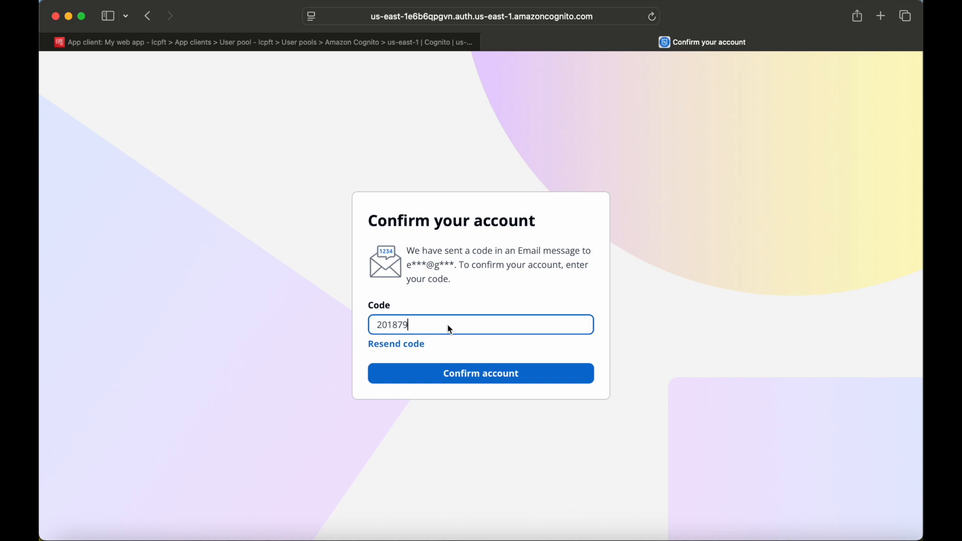
Paste the emailed verification code and confirm the account
click(476, 374)
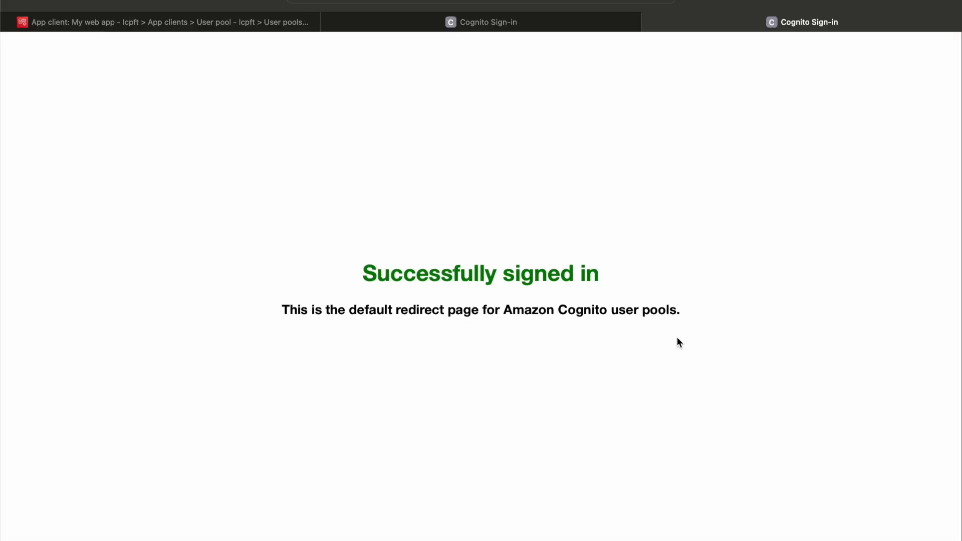
Select the authorization code in the redirect page's URL and switch to the Untitled.ipynb notebook in JupyterLab
key(super+l)
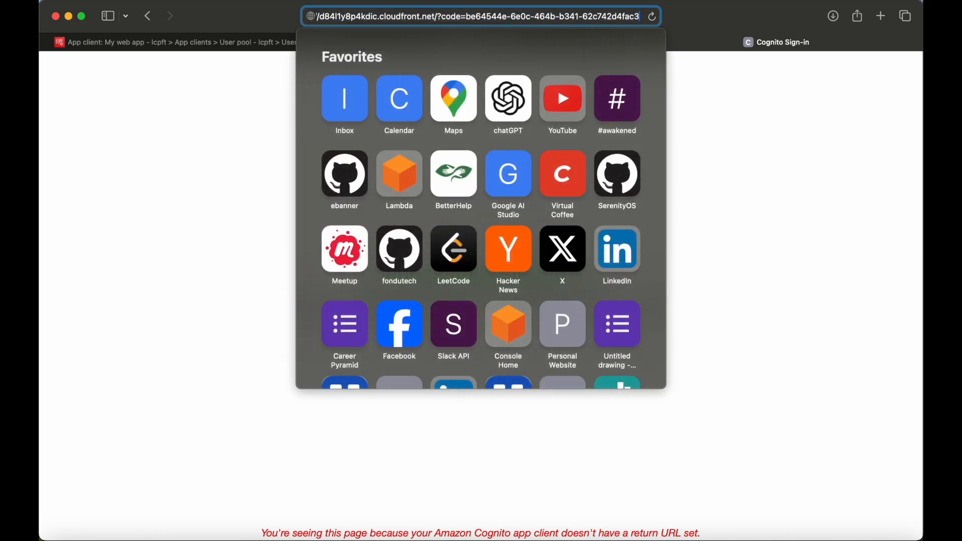
key(shift+alt+Left)
key(shift+alt+Left)
key(shift+alt+Left)
key(shift+alt+Left)
key(shift+alt+Left)
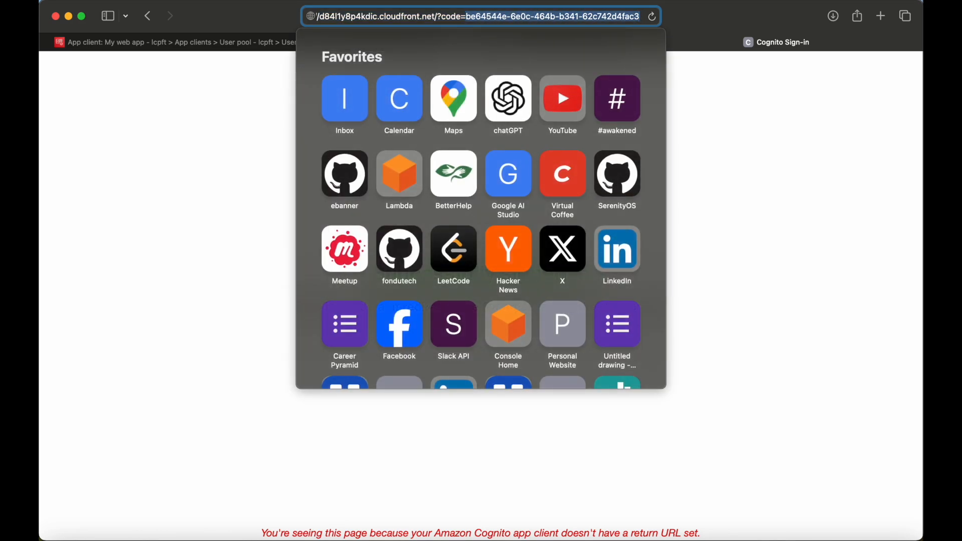
click(721, 315)
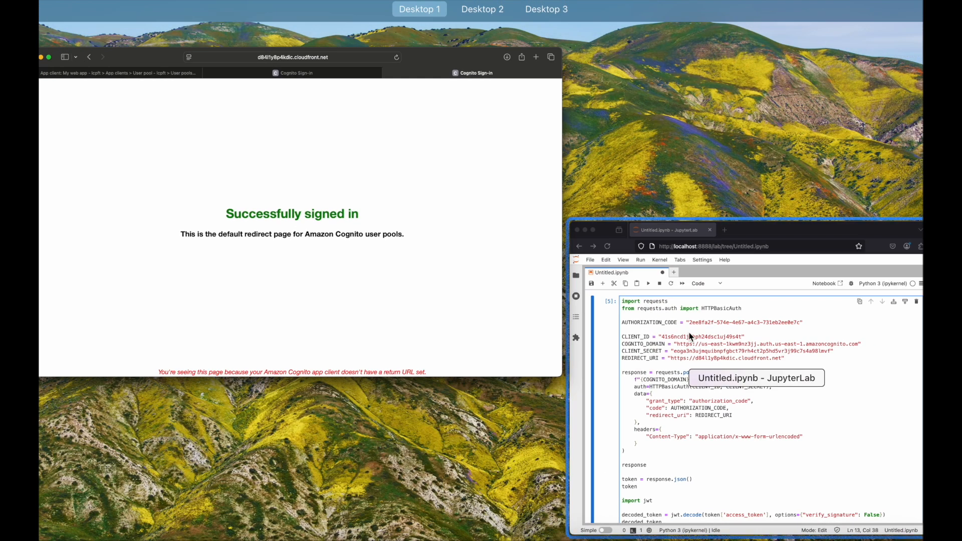
click(689, 334)
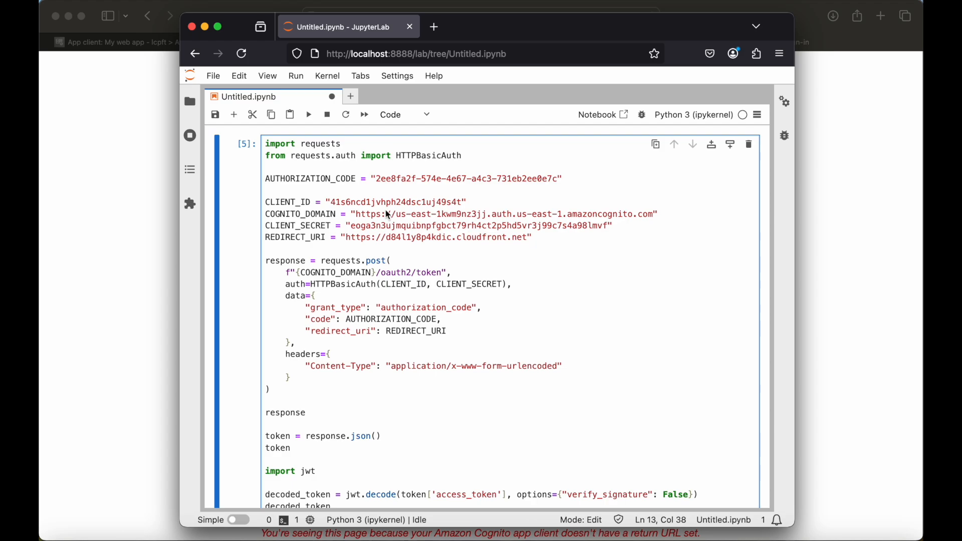
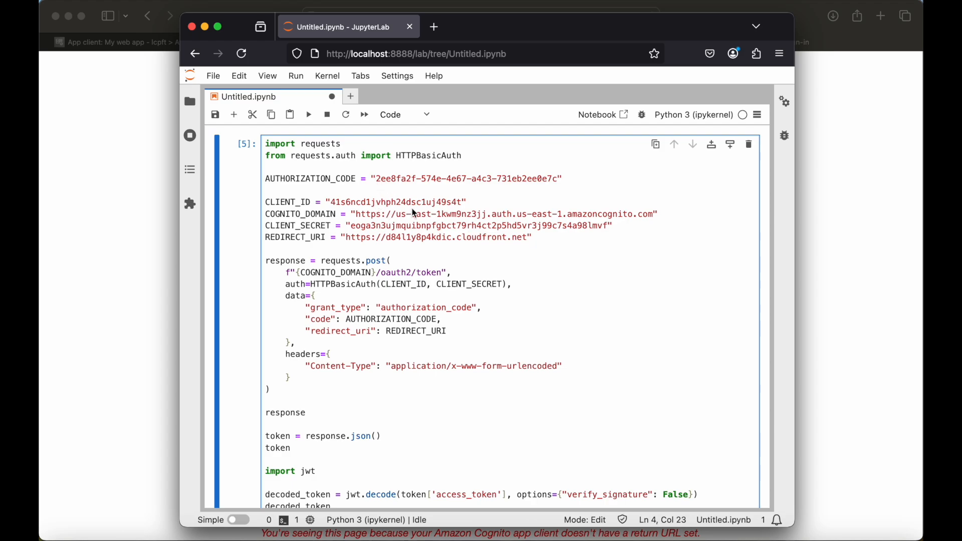
Replace the AUTHORIZATION_CODE value in the notebook cell with the copied authorization code, and select the CLIENT_ID value for review
key(shift+End)
key(shift+Left)
click(407, 216)
double_click(364, 204)
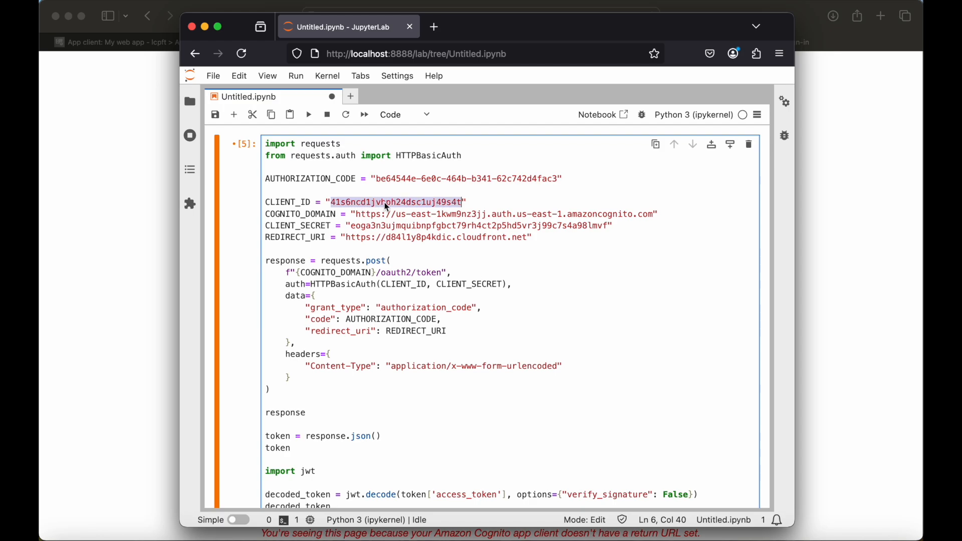
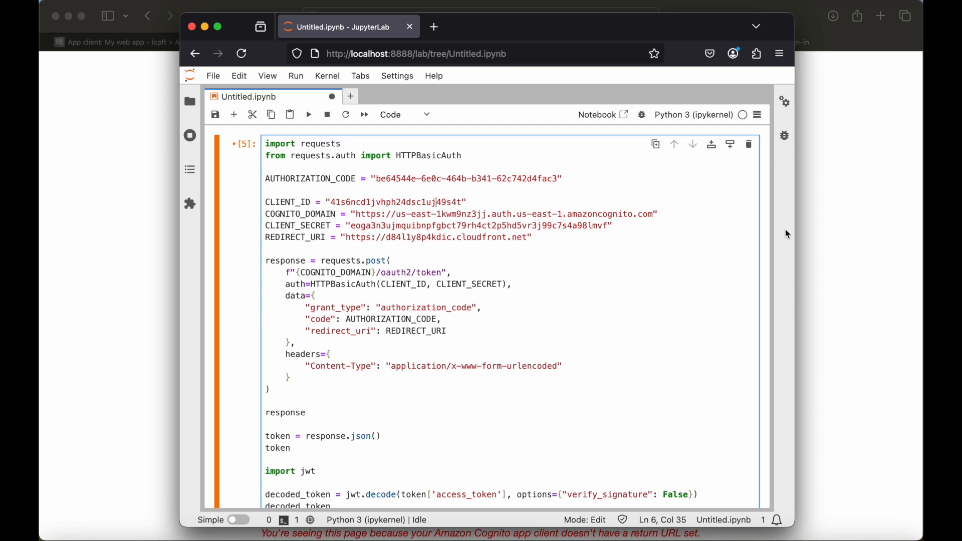
Return to the My web app - lcpft app client page in the AWS console, closing the login tabs, and copy its client ID
click(851, 235)
key(ctrl+shift+Tab)
key(ctrl+Tab)
key(super+w)
key(super+w)
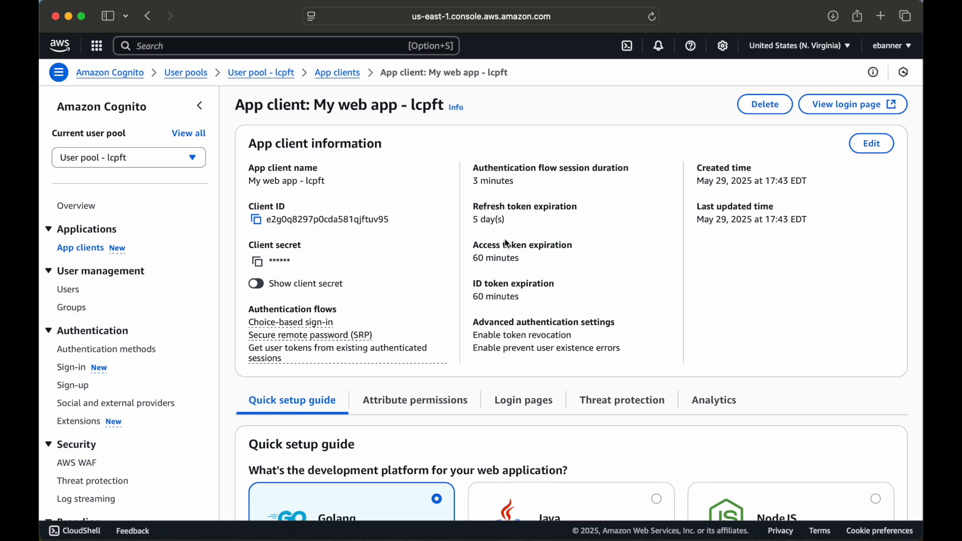
click(256, 220)
Switch to the notebook in Firefox and replace the CLIENT_ID value with the copied client ID
key(super+space)
text(fire)
key(Return)
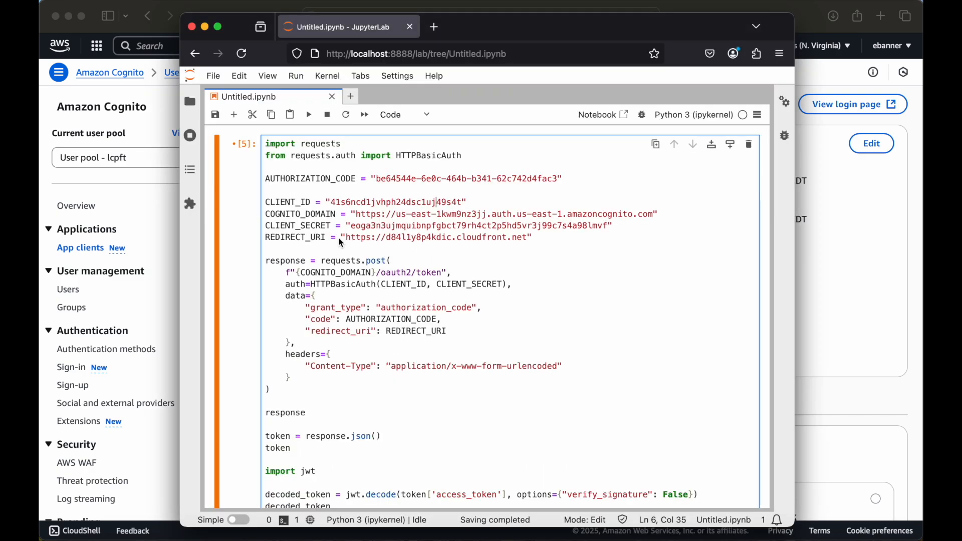
double_click(335, 203)
key(super+v)
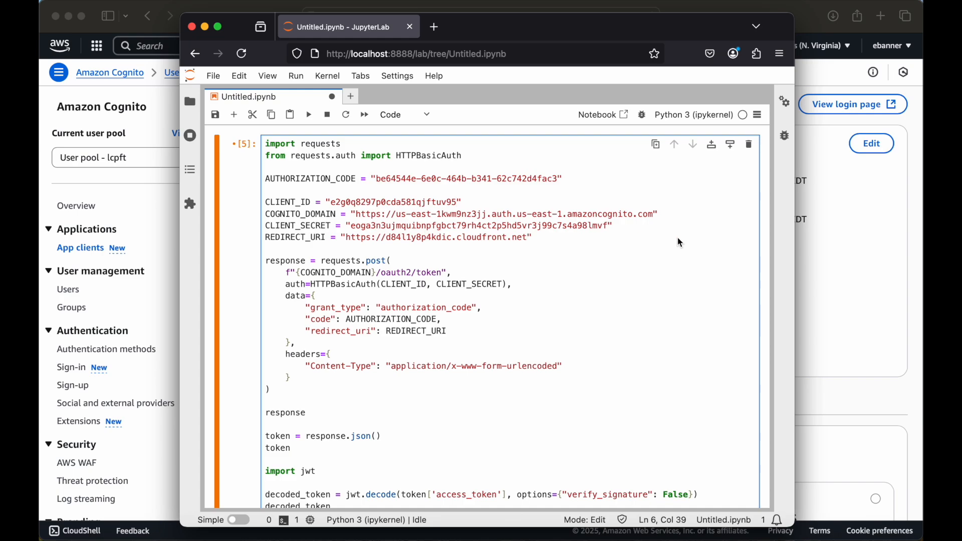
Go back to the AWS console, open the user pool's Domain page, and copy the Cognito domain URL
click(848, 247)
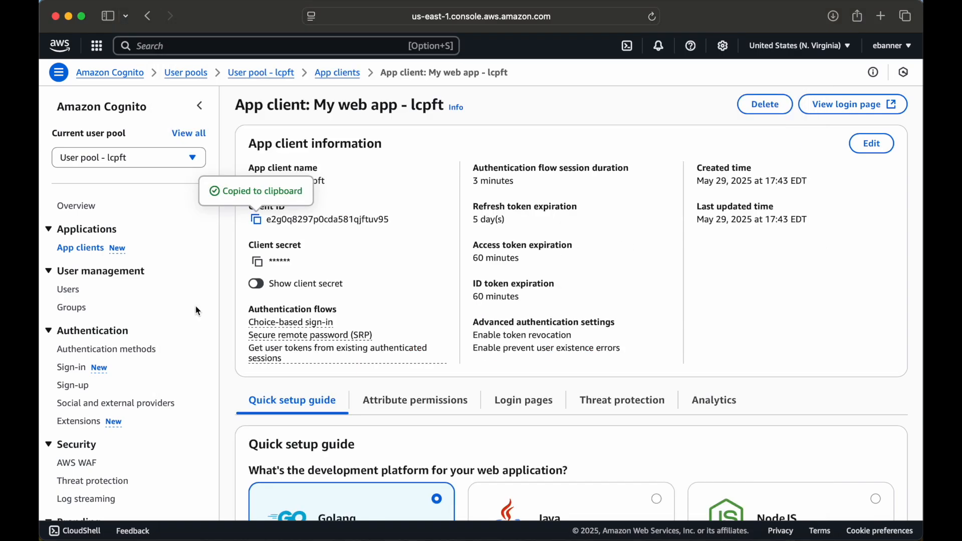
scroll(150, 321, down, 5)
click(70, 365)
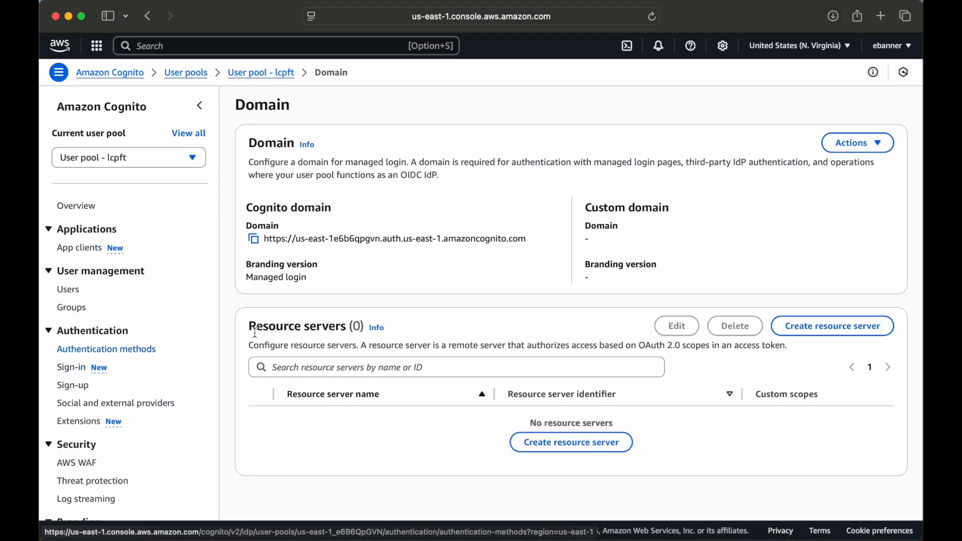
click(254, 239)
key(super+space)
text(fire)
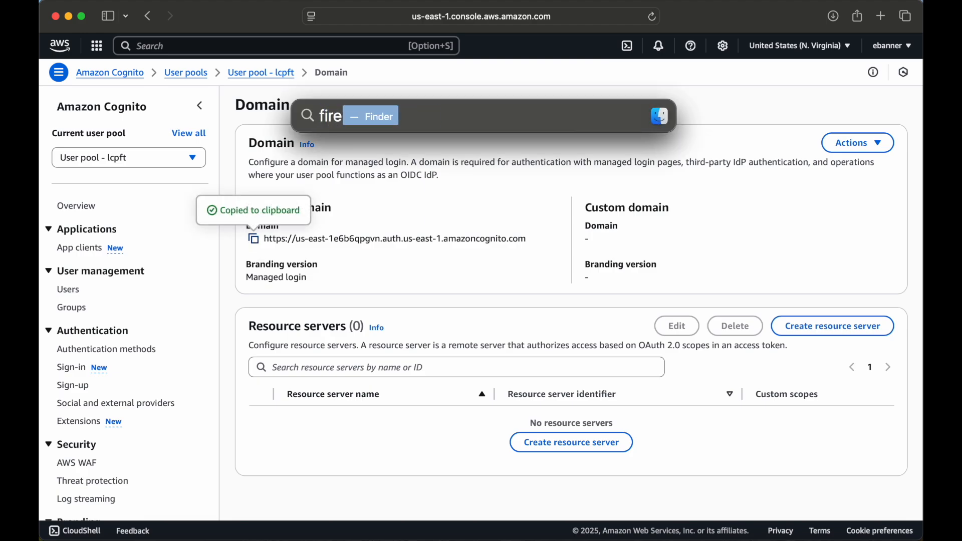
key(Return)
click(358, 215)
key(shift+End)
key(super+v)
Switch to the AWS console, reopen the My web app - lcpft app client, and copy its client secret
click(352, 226)
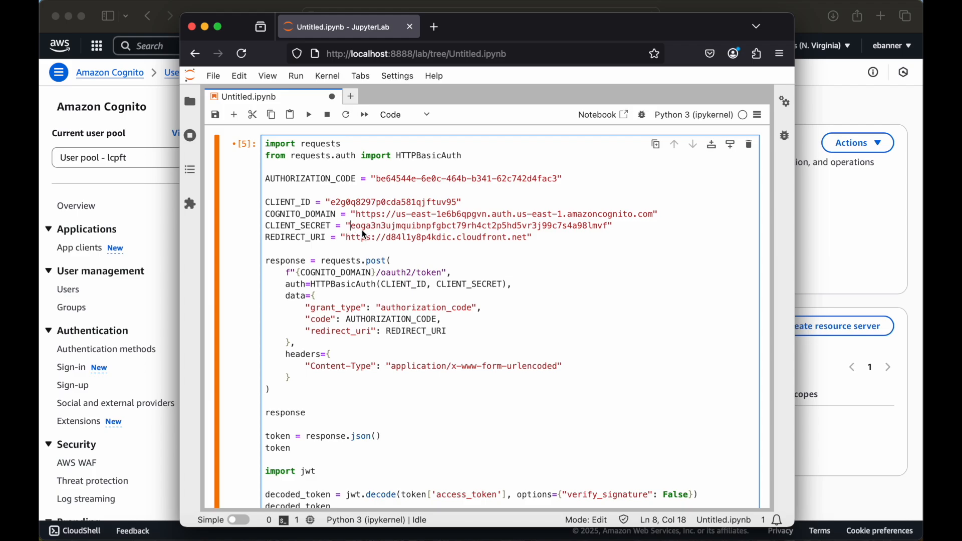
click(814, 271)
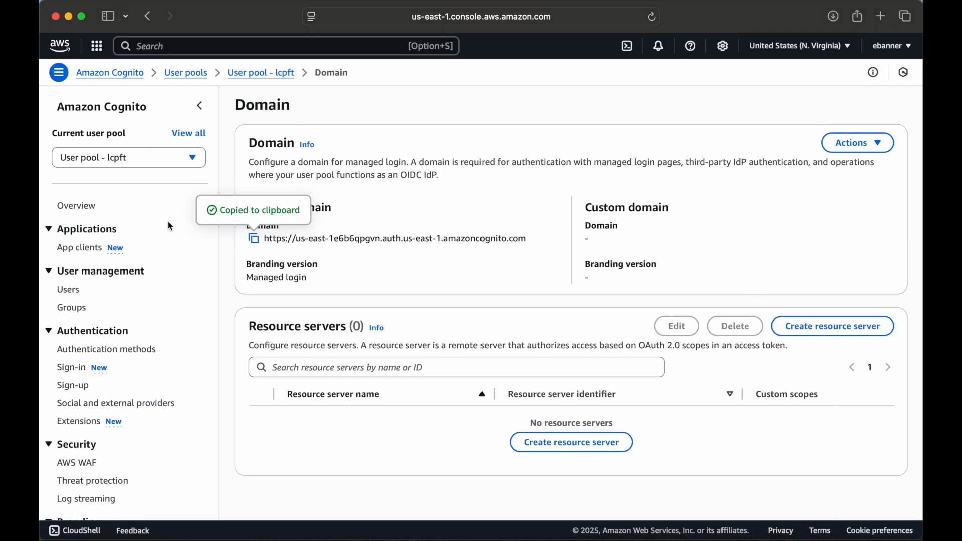
click(85, 250)
click(312, 245)
scroll(313, 245, down, 5)
scroll(329, 272, up, 10)
scroll(329, 272, down, 2)
click(257, 261)
Switch to the Firefox notebook and replace the CLIENT_SECRET value with the copied client secret
key(super+space)
text(f)
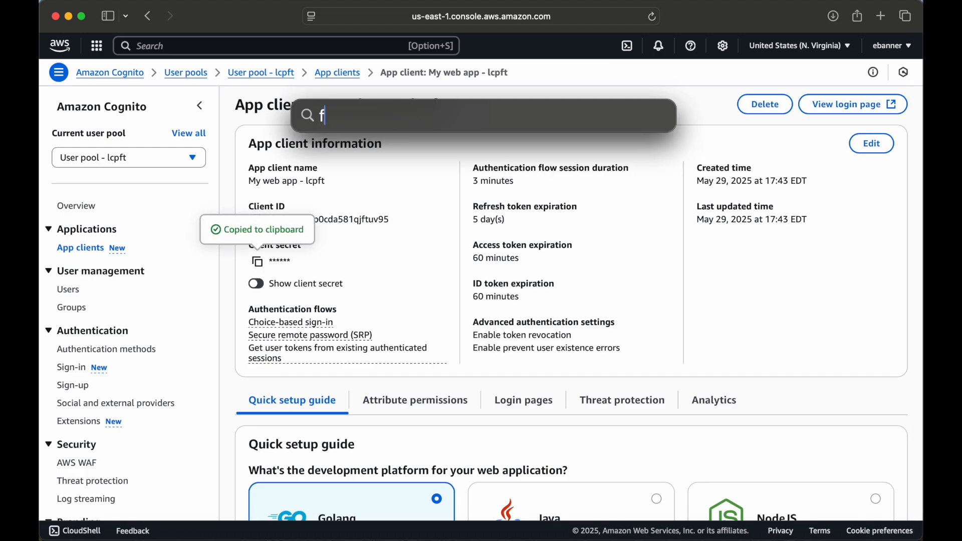
text(irefox)
key(Return)
double_click(353, 227)
key(super+v)
Review the token request code in the cell, examining the Cognito domain, the /oauth2/token endpoint and the HTTPBasicAuth client credentials
scroll(429, 261, down, 1)
scroll(430, 259, down, 2)
key(ctrl+Return)
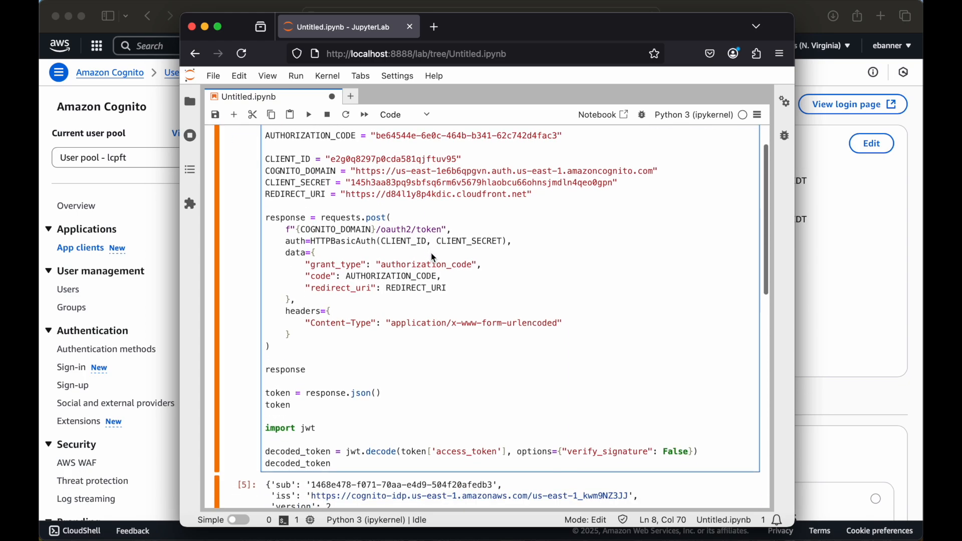
scroll(433, 248, down, 2)
drag(356, 209, 430, 210)
click(357, 201)
double_click(364, 153)
scroll(391, 205, down, 3)
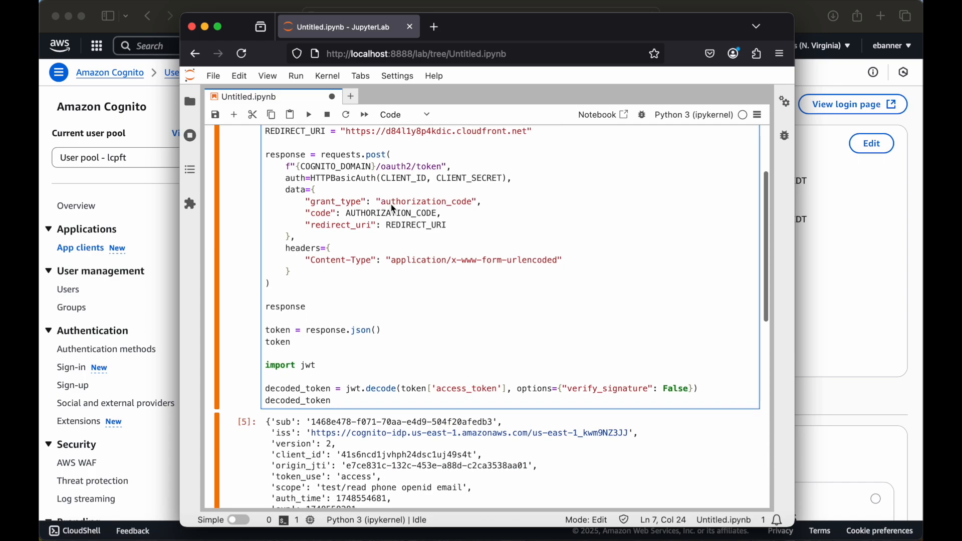
drag(401, 179, 468, 181)
click(307, 179)
scroll(381, 180, down, 3)
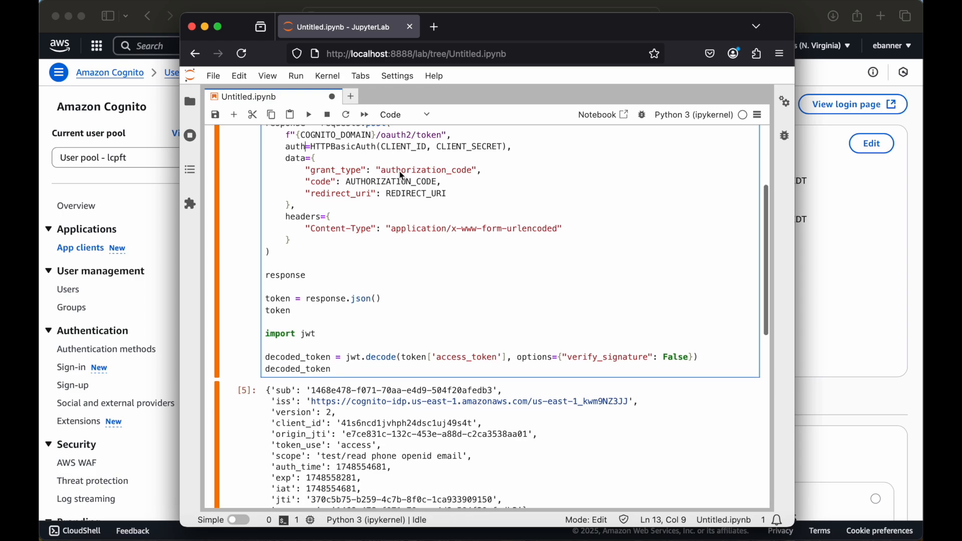
Examine the request's grant type, authorization code, Content-Type header, JSON response handling and the jwt decoding of the access token
double_click(425, 171)
scroll(394, 184, down, 1)
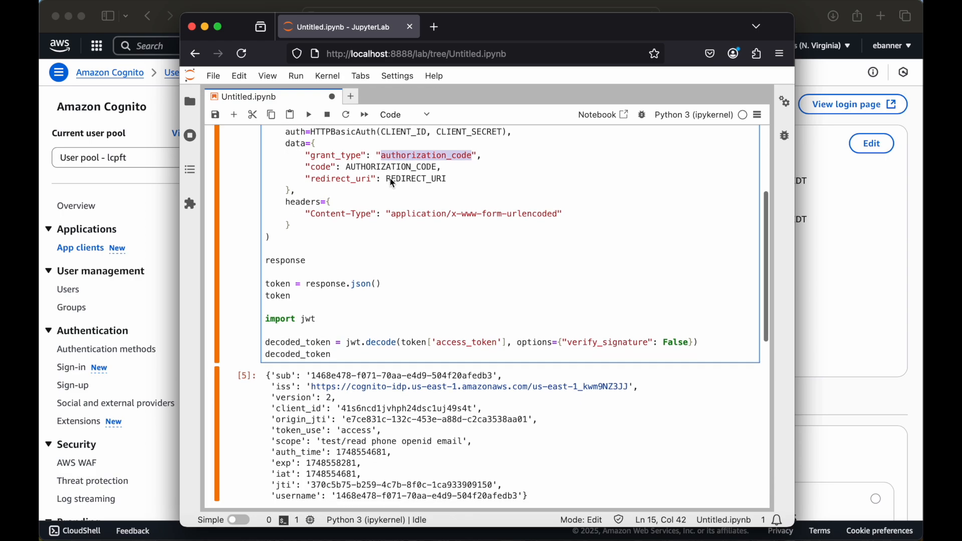
scroll(390, 191, up, 1)
double_click(393, 184)
drag(426, 231, 516, 231)
click(424, 231)
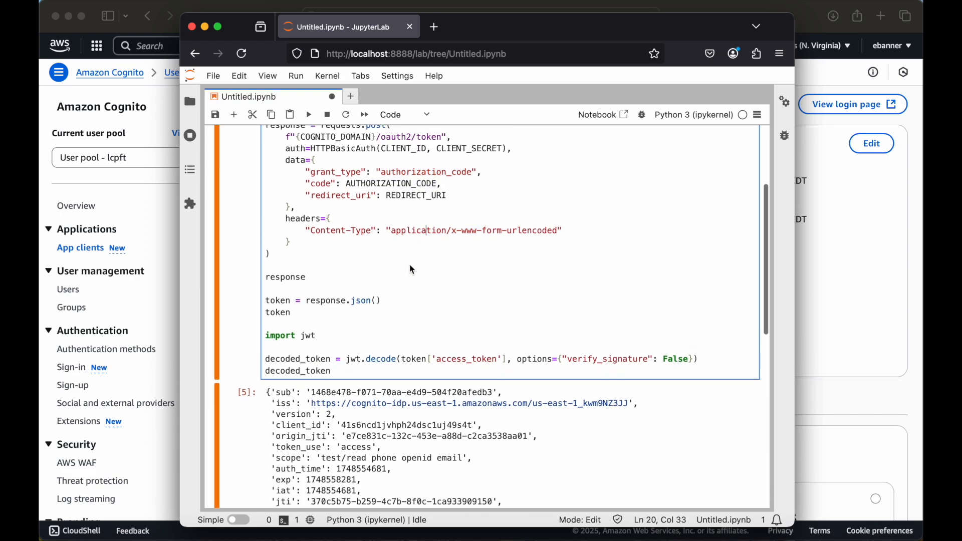
scroll(412, 270, down, 3)
scroll(380, 260, down, 2)
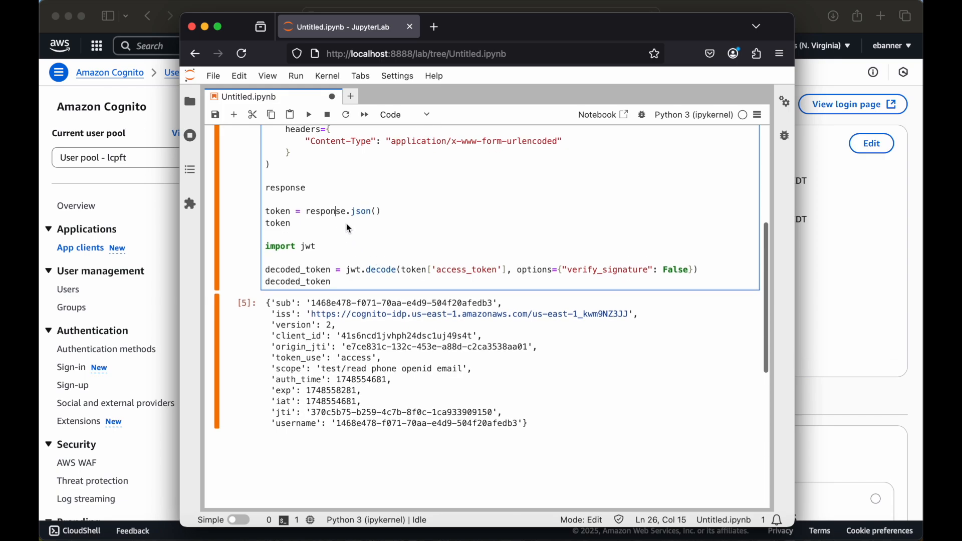
drag(320, 249, 284, 247)
click(364, 269)
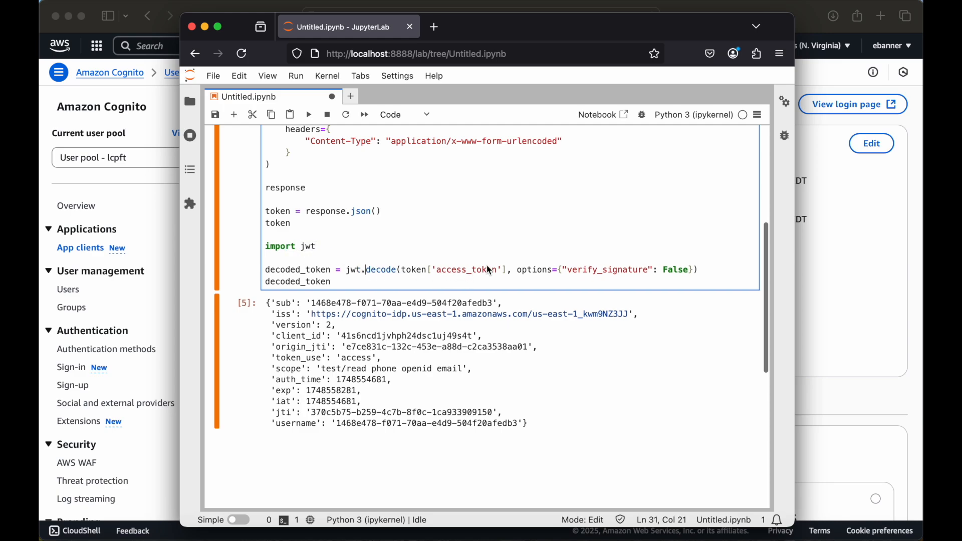
Run the cell to request and decode the access token, and delete the empty cell added below it
key(shift+Return)
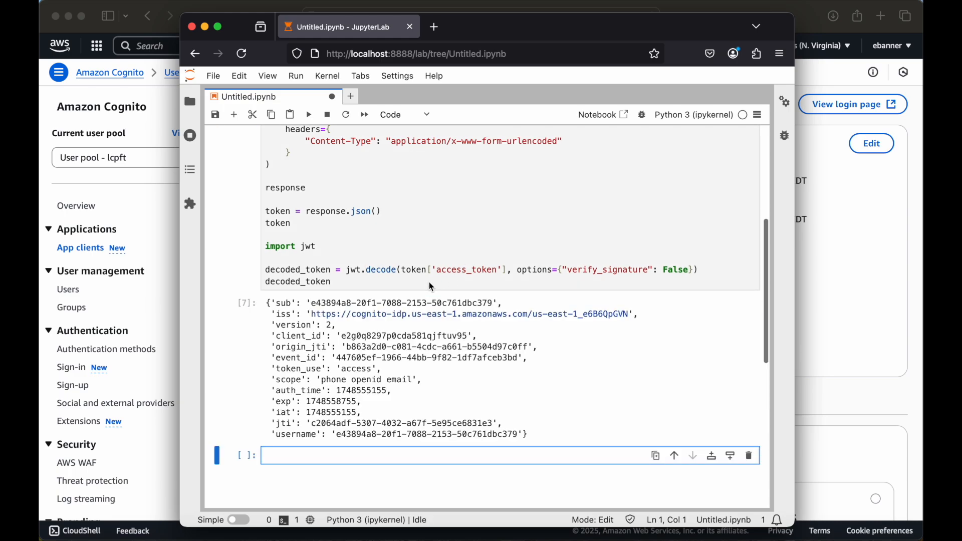
scroll(406, 344, down, 2)
key(Escape)
key(d)
key(d)
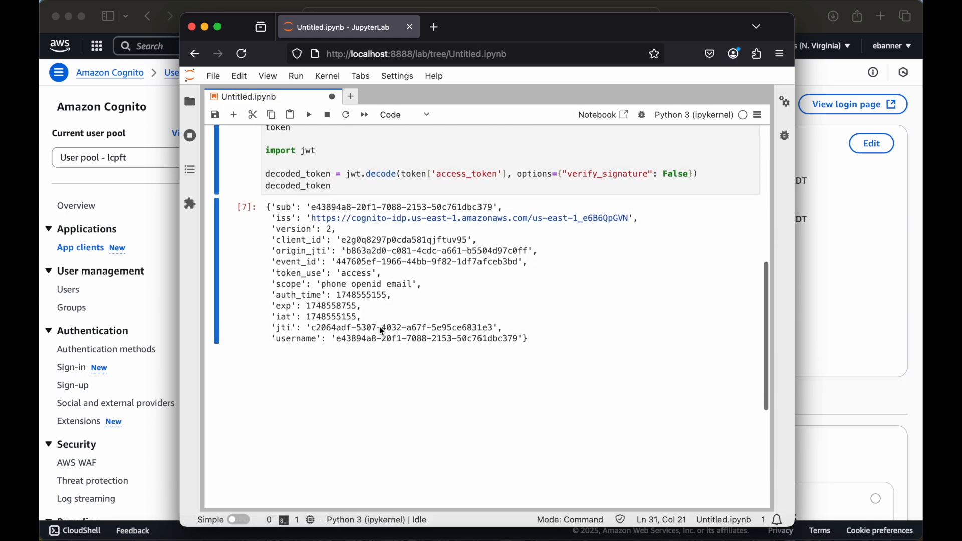
Compare the decoded token's client_id with the CLIENT_ID in the code, and examine the token's scope value
scroll(386, 323, up, 2)
double_click(393, 275)
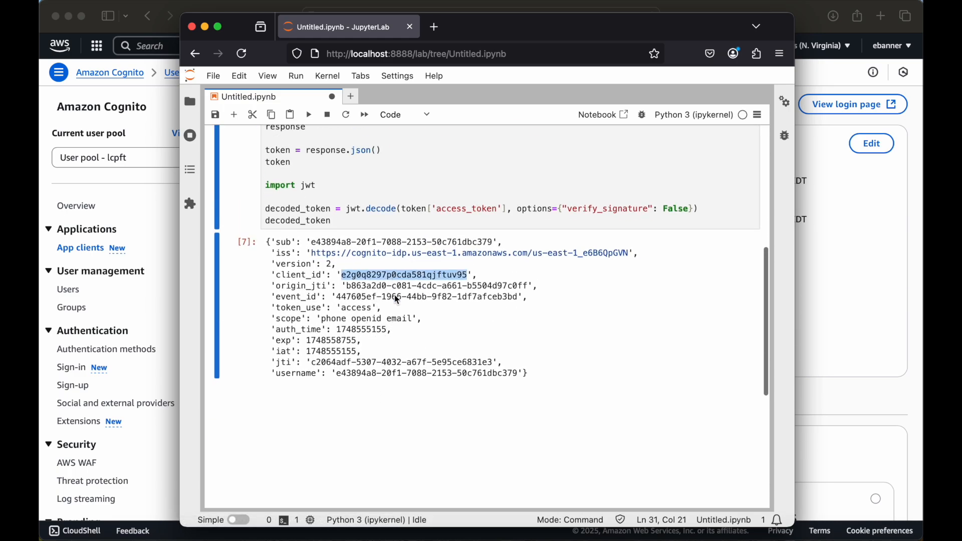
scroll(393, 280, up, 5)
double_click(393, 206)
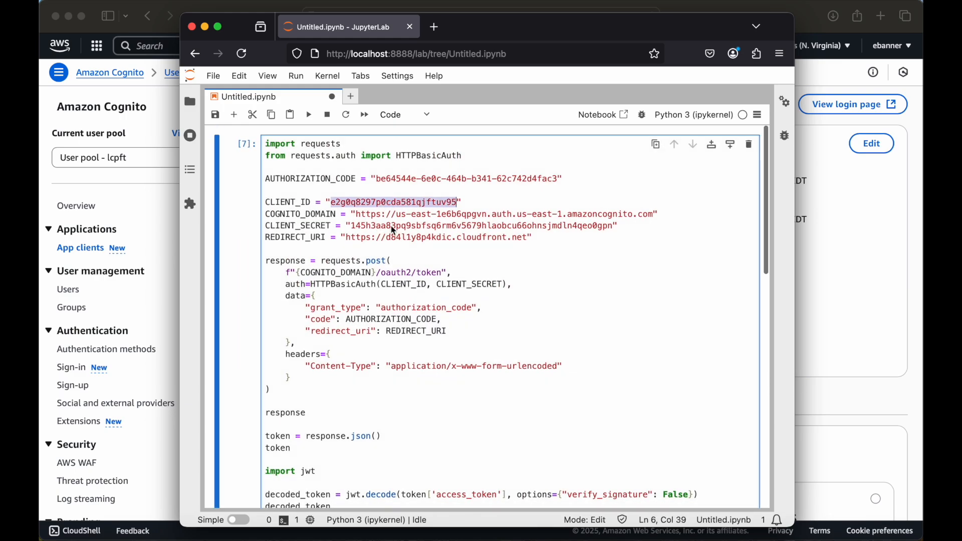
scroll(391, 227, down, 5)
scroll(392, 228, up, 1)
click(362, 312)
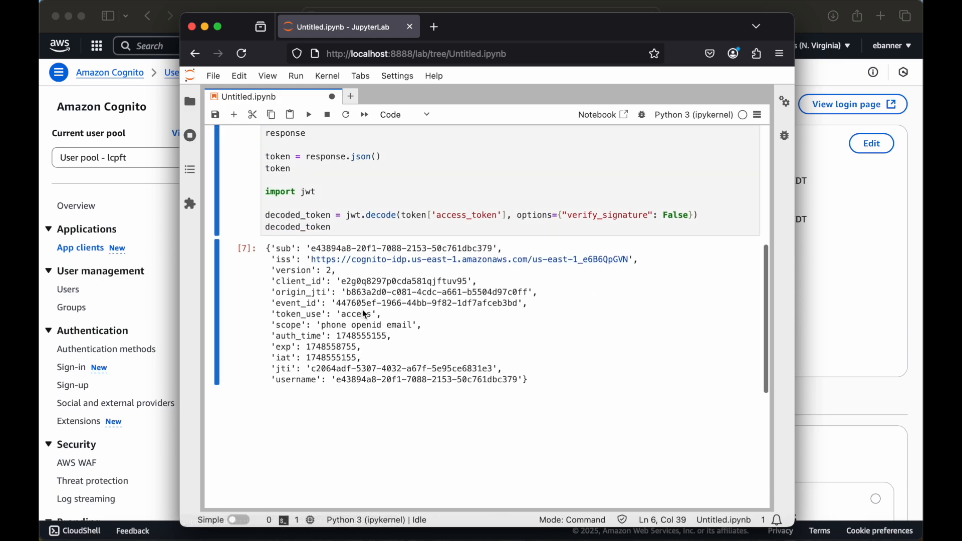
drag(333, 330, 397, 326)
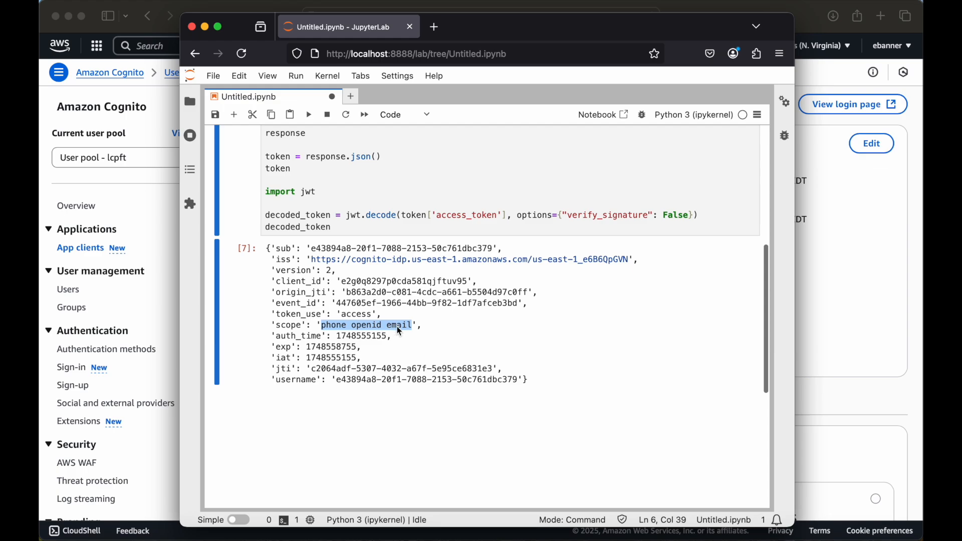
click(343, 329)
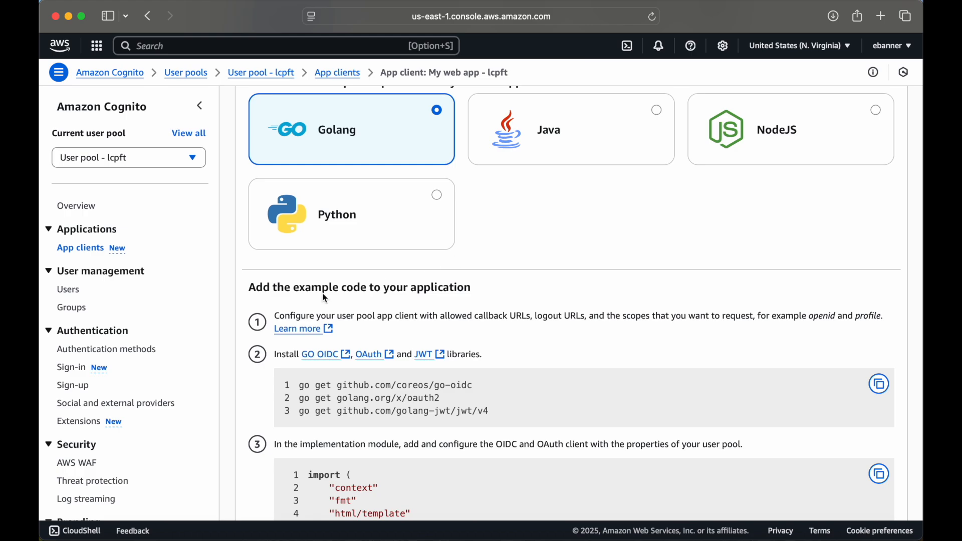
Start a new resource server from the user pool's Domain page, with the name test and the identifier test
scroll(148, 350, down, 5)
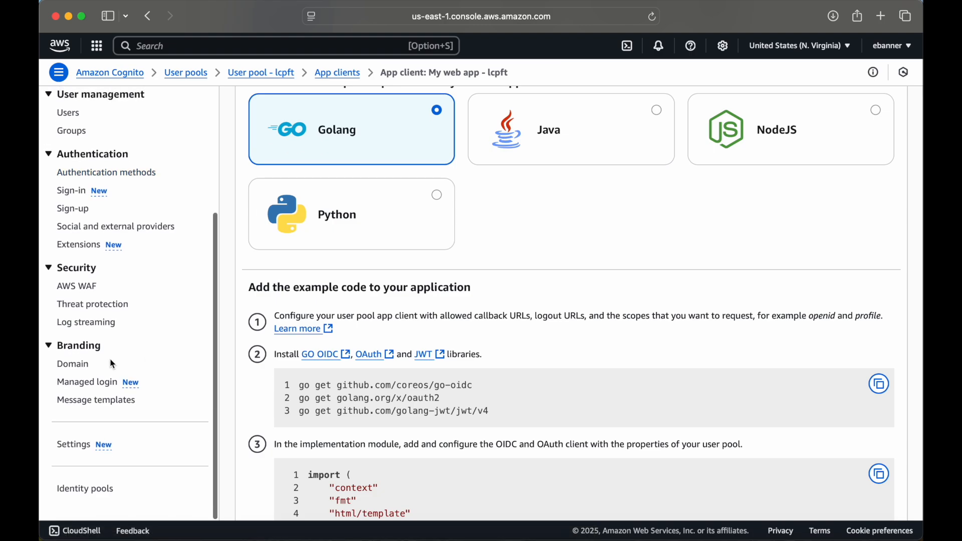
click(87, 365)
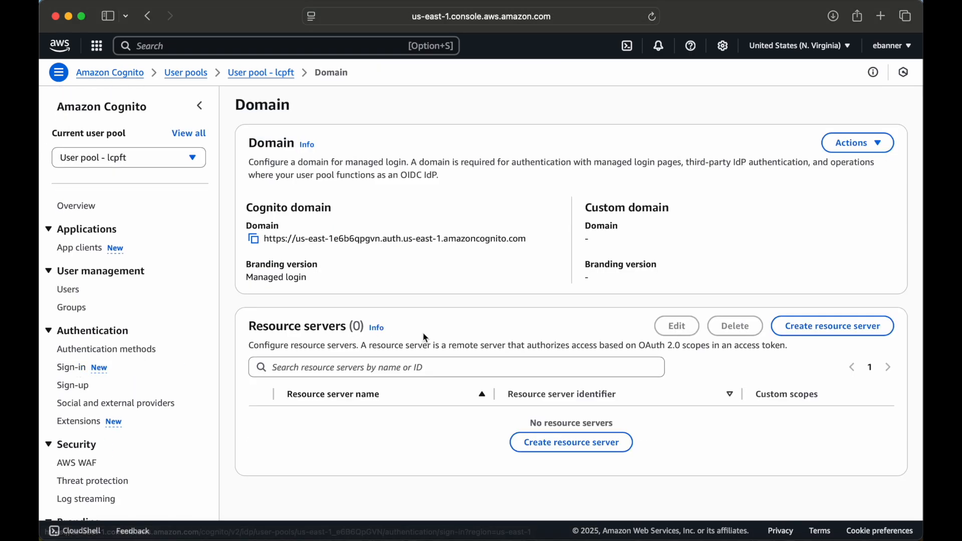
click(576, 443)
click(358, 267)
text(test)
key(Tab)
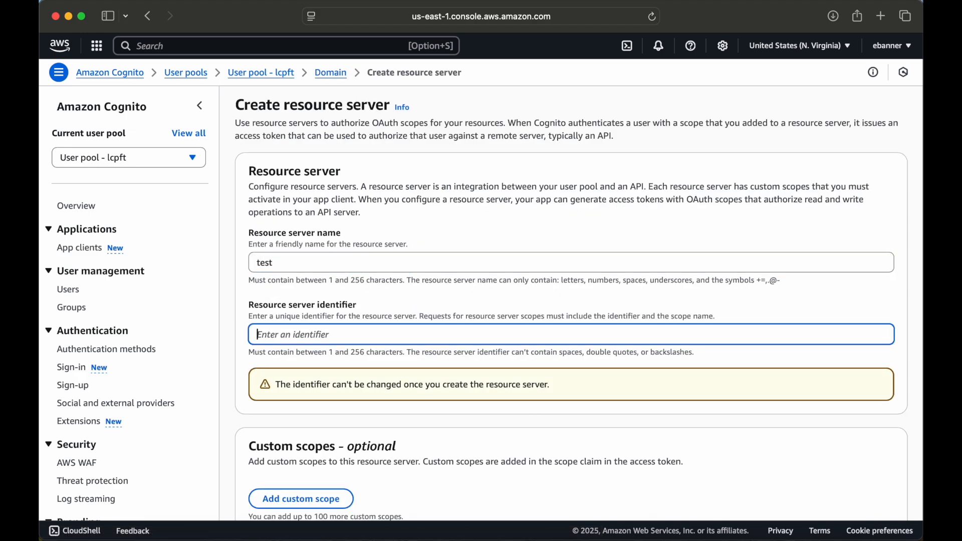
text(test)
Add a custom scope named read with the description "Grants read access" to the resource server
scroll(416, 265, down, 2)
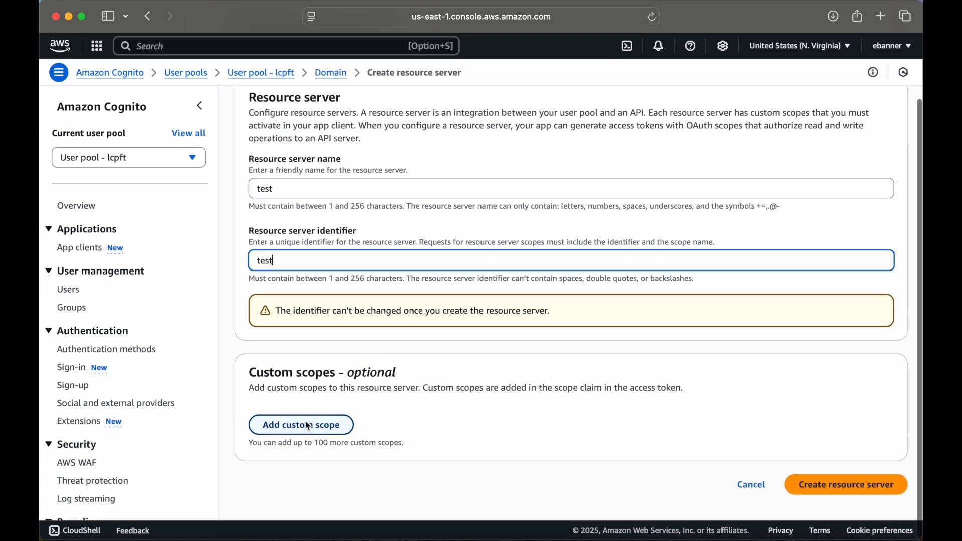
click(307, 428)
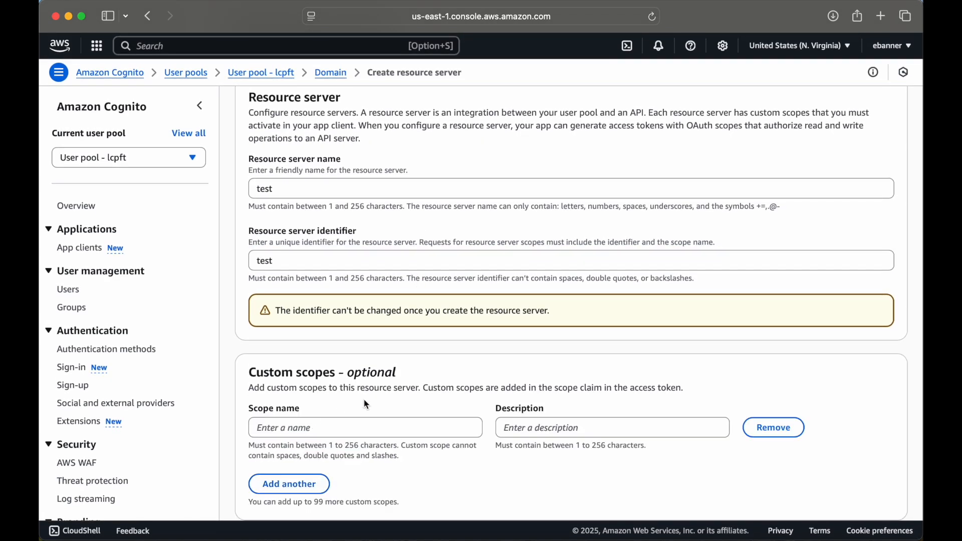
scroll(364, 406, down, 2)
click(340, 375)
text(read)
key(Tab)
text(Grants re)
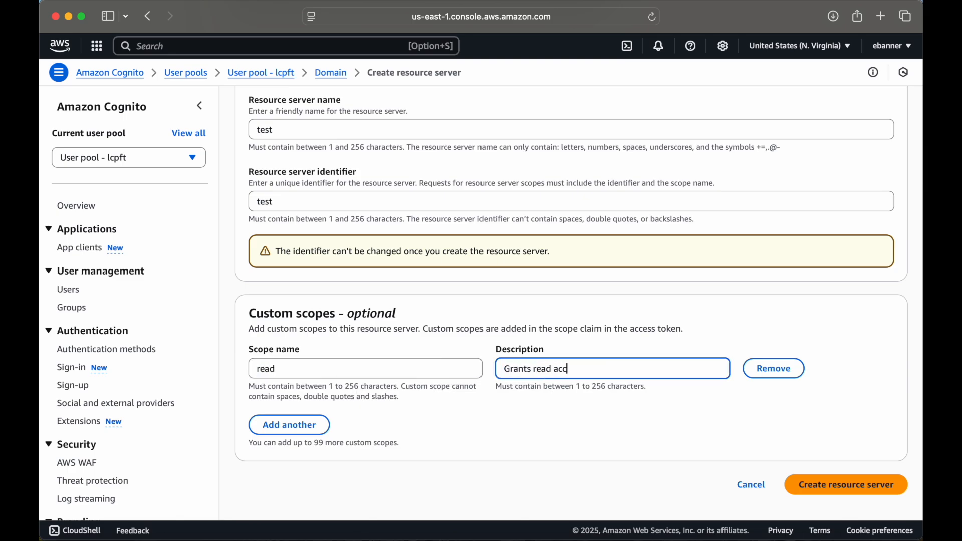
Add a second custom scope named write with the description "Grants write access", and create the resource server
click(289, 424)
click(263, 402)
text(wtr)
key(Tab)
text(Gr)
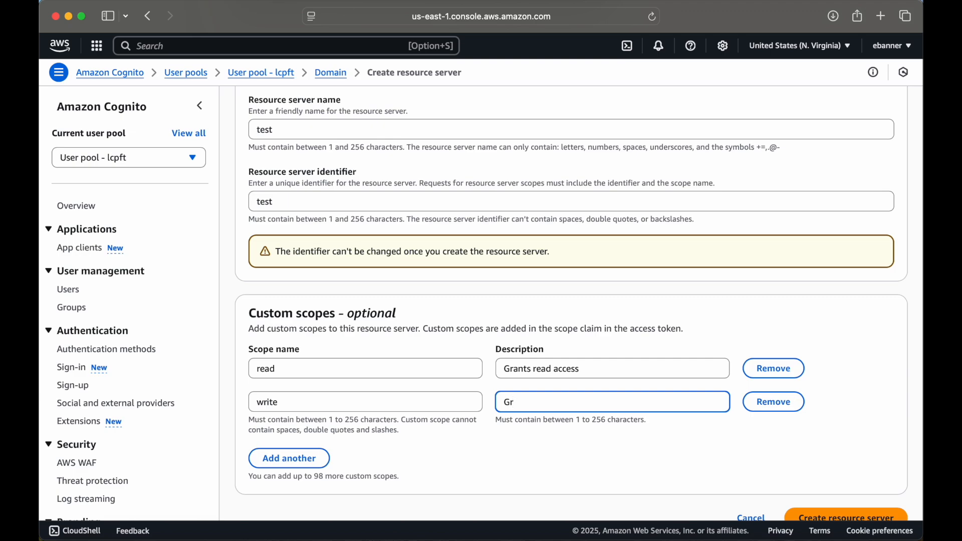
text(ants write access)
scroll(837, 476, down, 2)
click(837, 477)
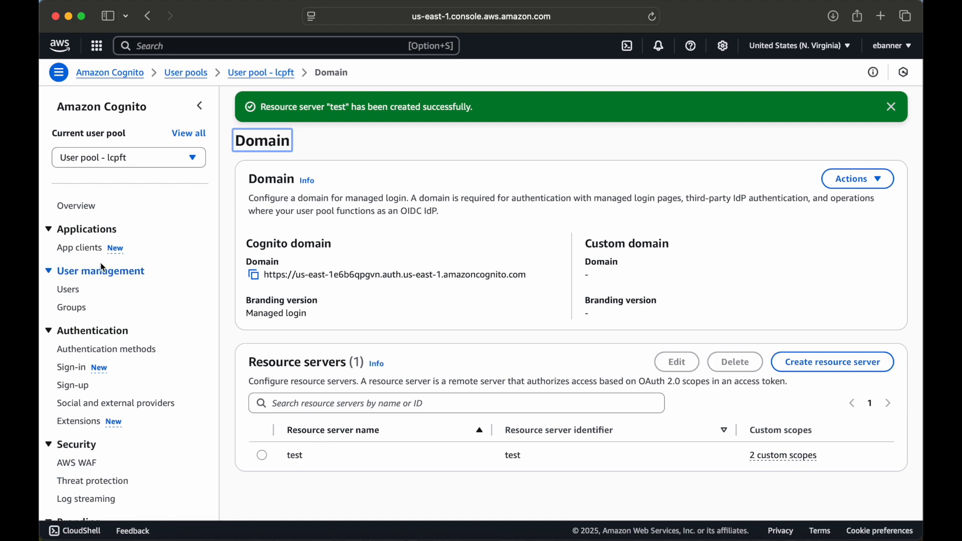
Open the managed login pages configuration of the My web app - lcpft app client
click(86, 251)
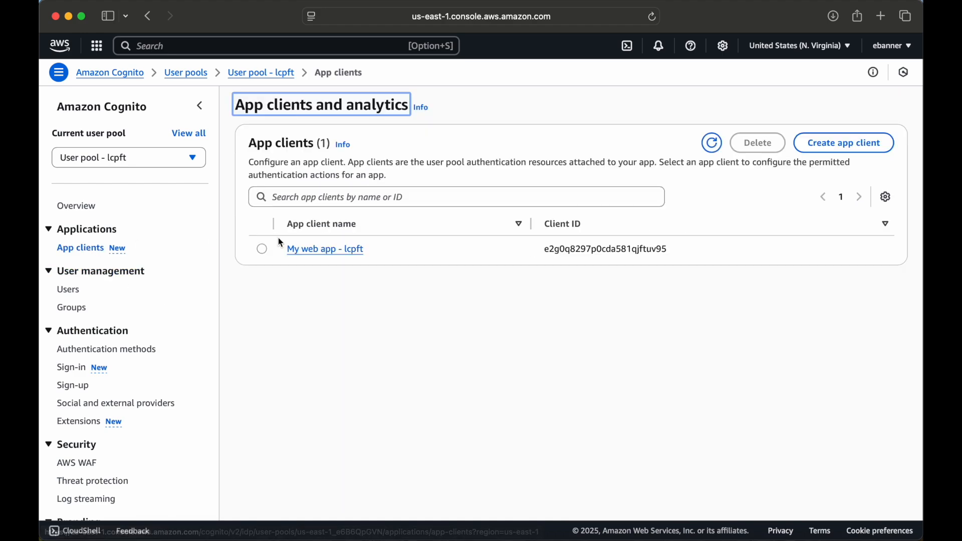
click(310, 246)
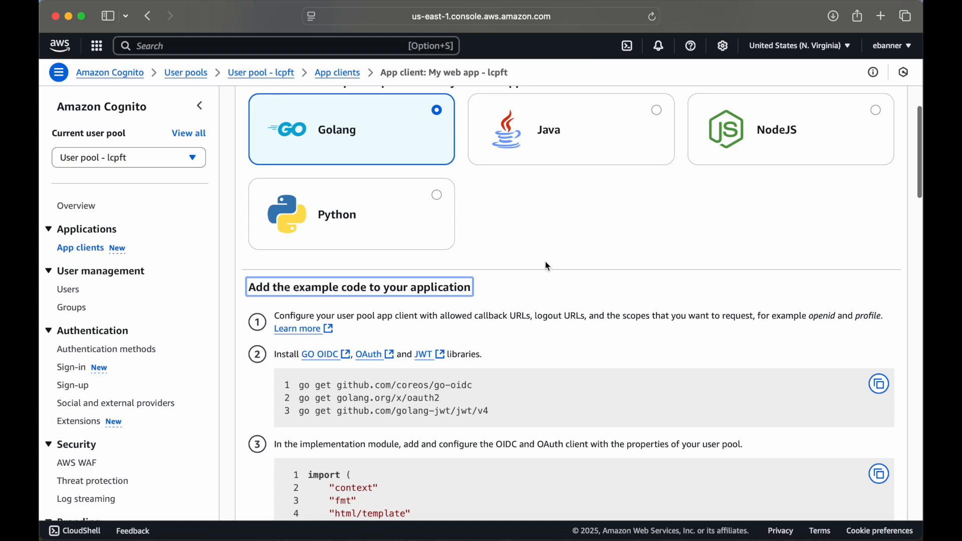
scroll(546, 266, up, 8)
click(524, 402)
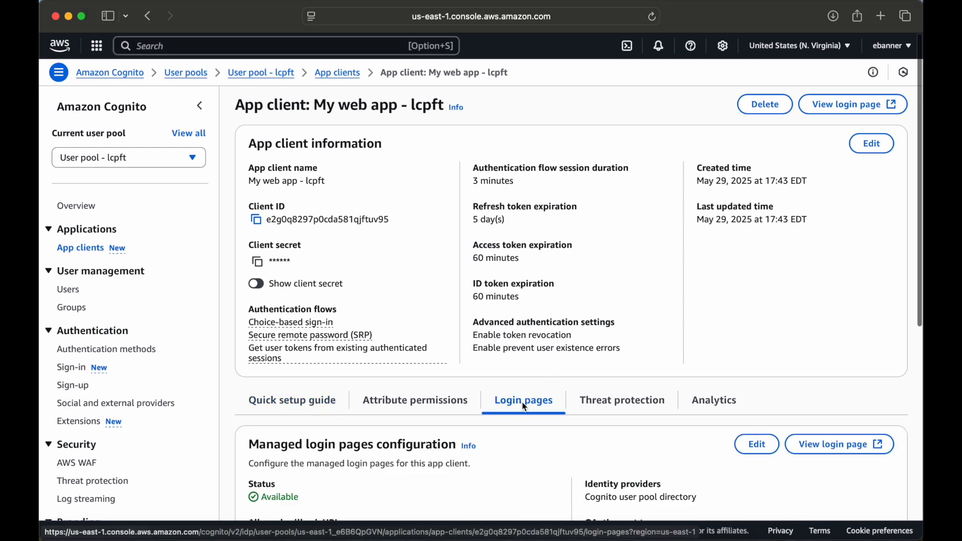
scroll(544, 371, down, 6)
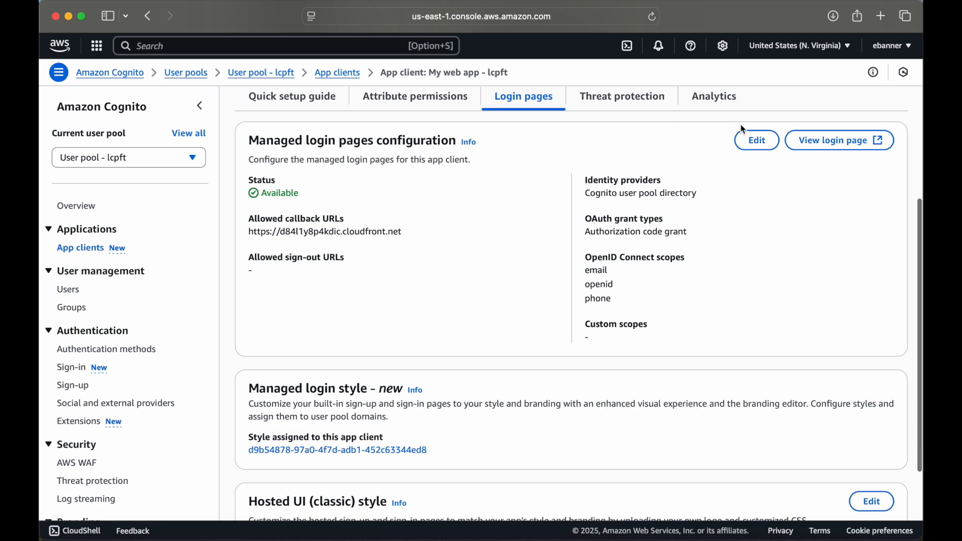
Authorize the custom scope test/read in the app client's managed login pages configuration and save the changes
click(752, 143)
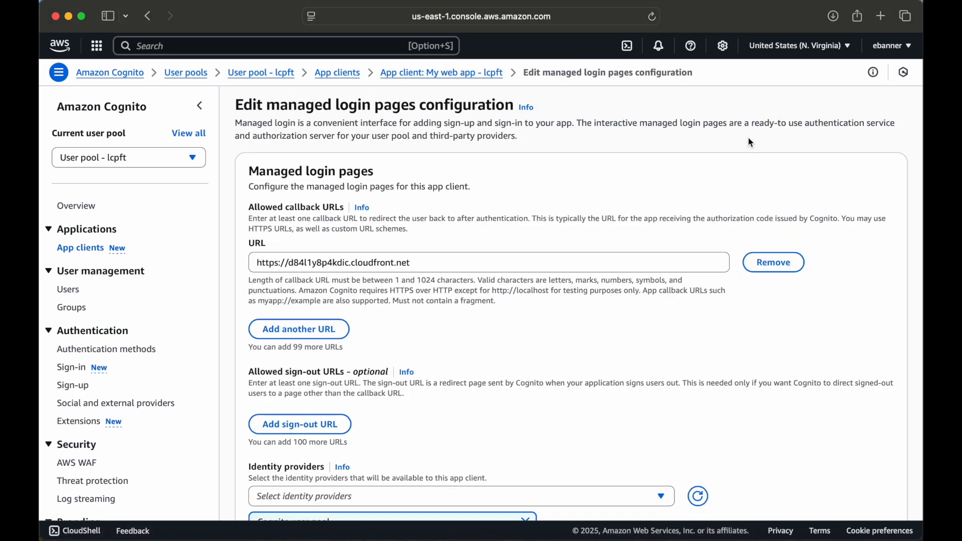
scroll(473, 195, down, 2)
scroll(470, 191, down, 7)
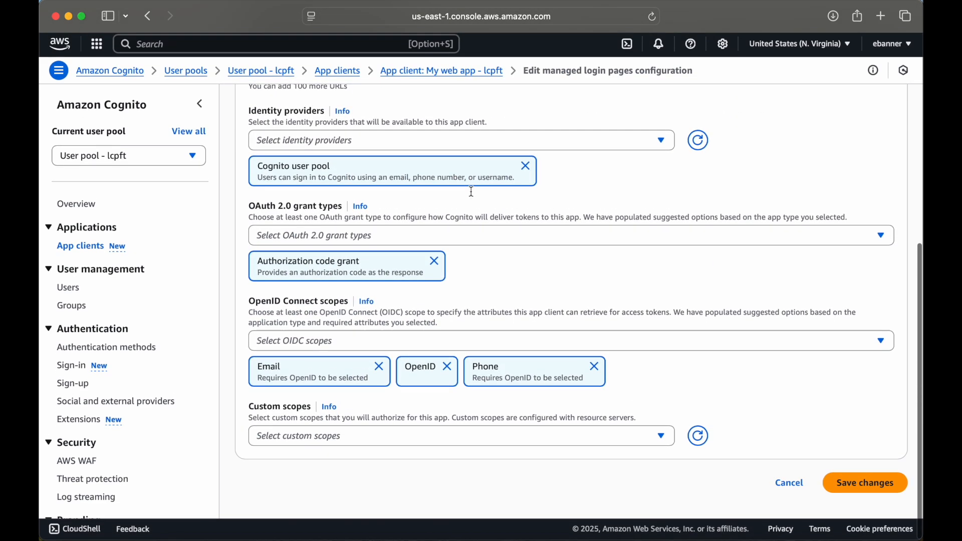
click(359, 437)
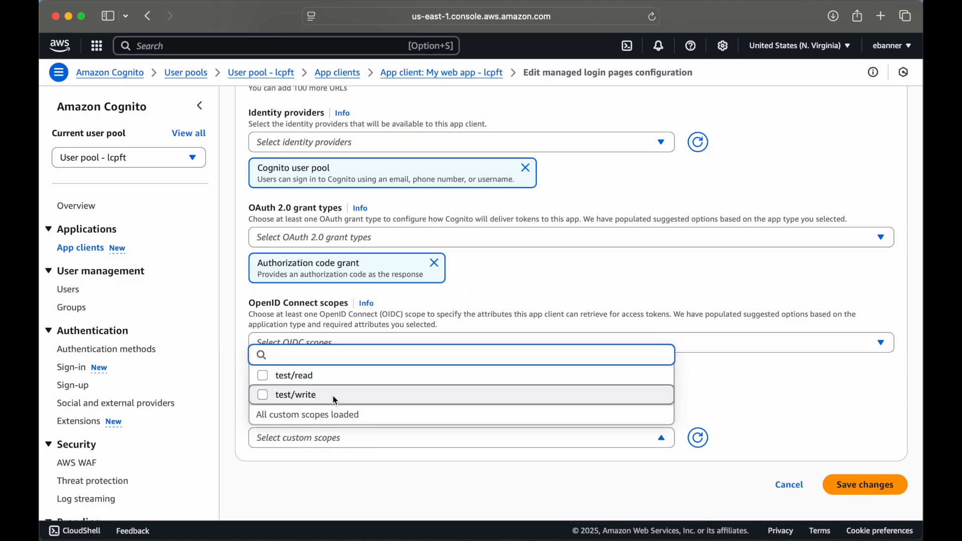
click(317, 380)
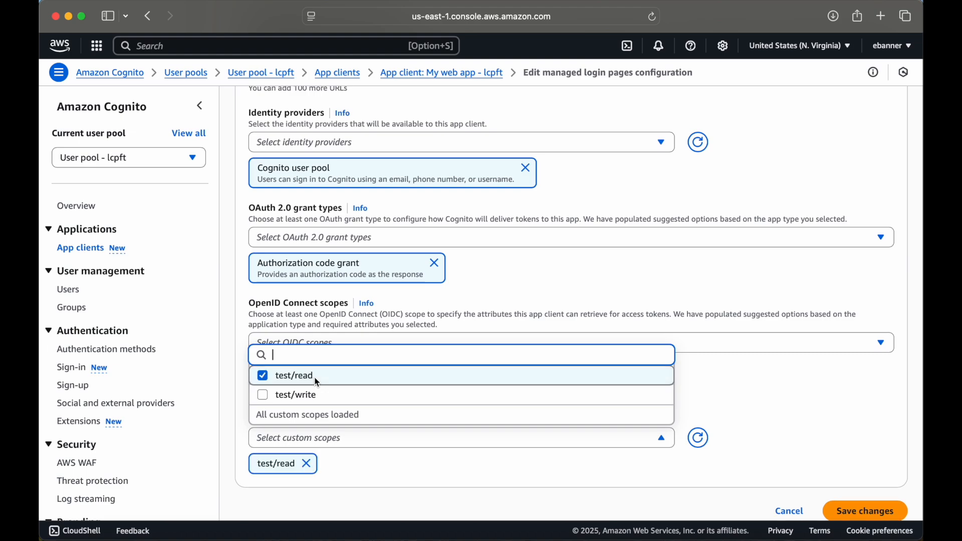
click(757, 392)
scroll(737, 395, down, 1)
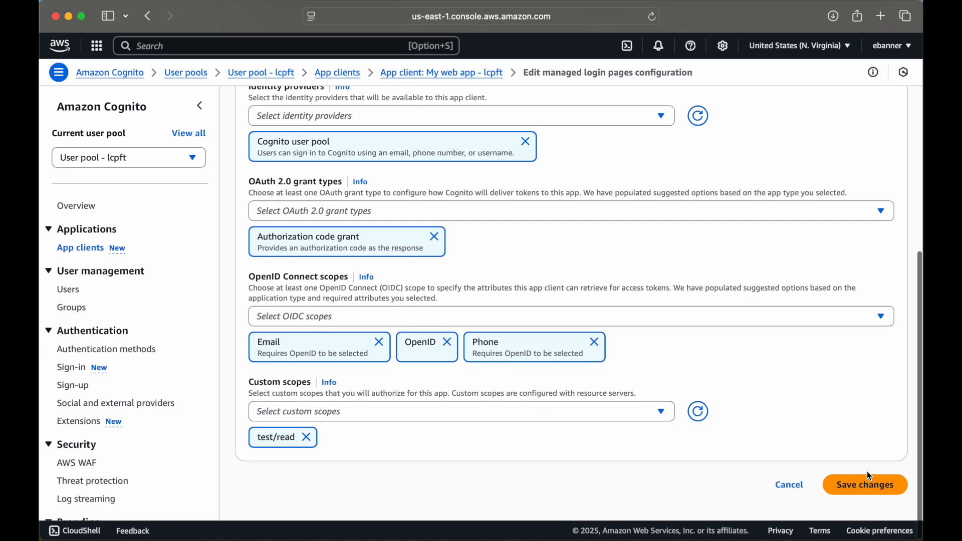
click(869, 491)
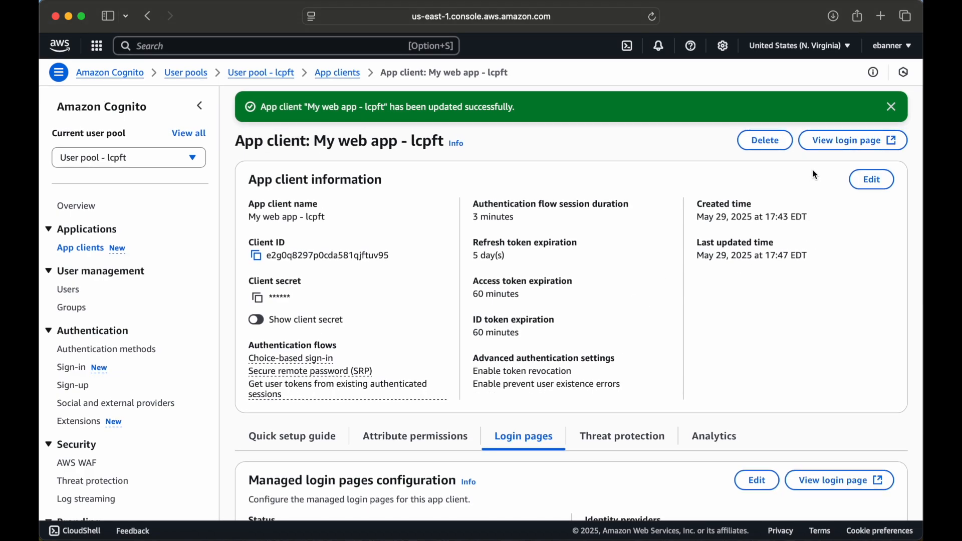
Sign in again as the existing user on the app client's login page and copy the authorization code from the redirect URL
click(846, 147)
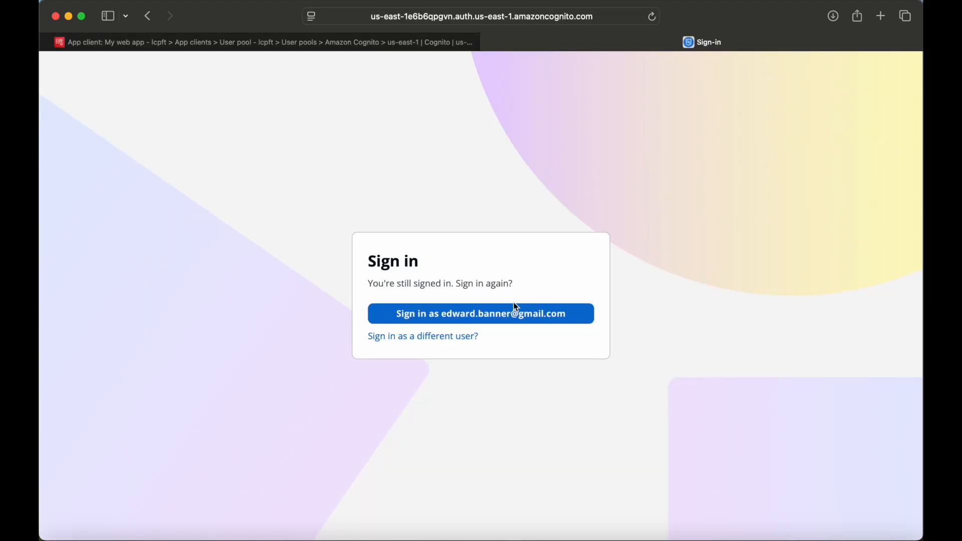
click(498, 317)
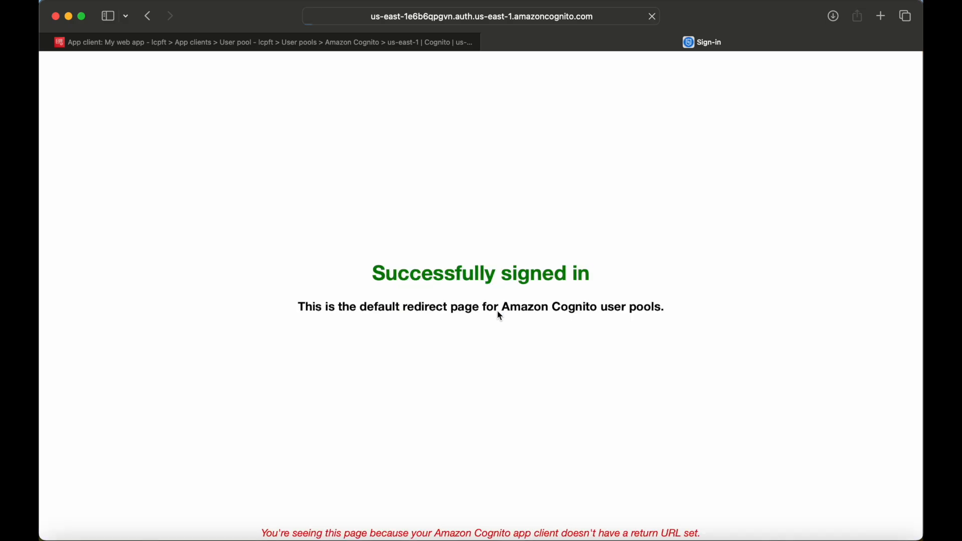
key(super+l)
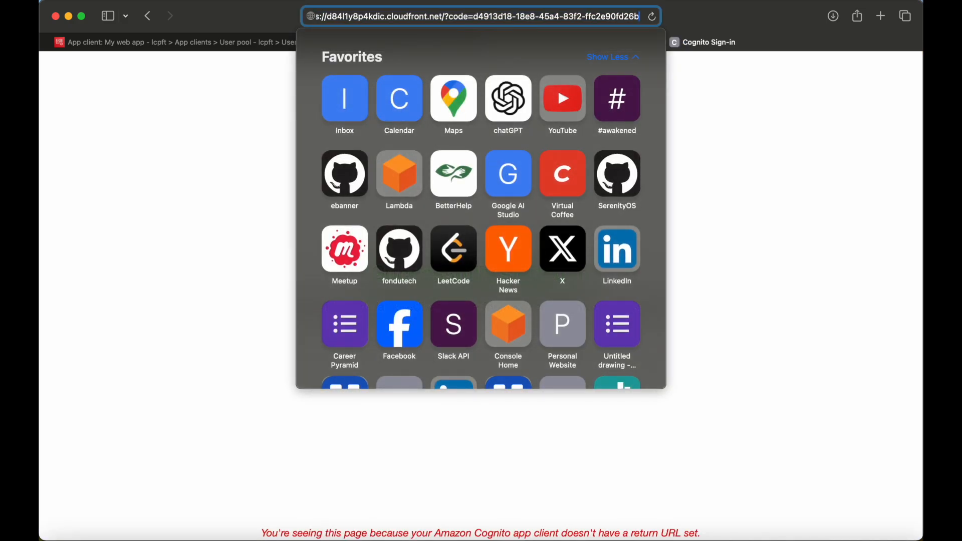
key(alt+shift+Left)
key(alt+shift+Left)
key(alt+shift+Left)
key(alt+shift+Left)
key(alt+shift+Left)
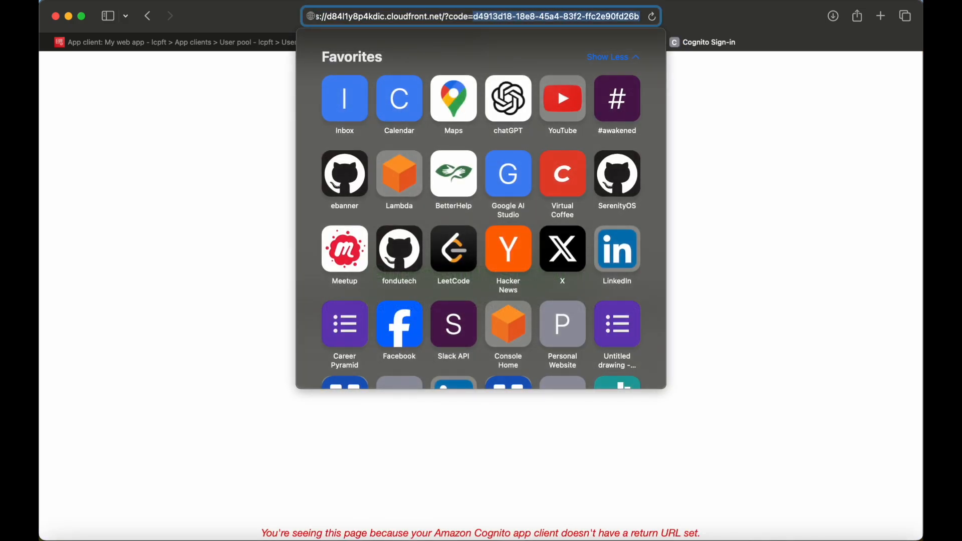
key(super+c)
Switch to the JupyterLab notebook in Firefox and replace the AUTHORIZATION_CODE value with the copied authorization code
key(super+space)
text(fire)
key(Return)
scroll(420, 214, up, 3)
scroll(421, 214, up, 5)
click(376, 179)
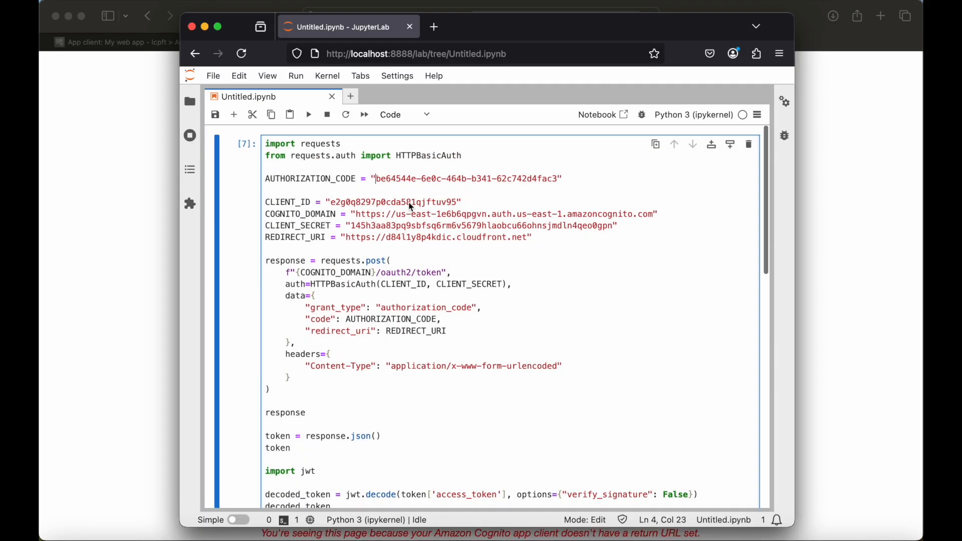
key(super+shift+Right)
key(super+v)
click(473, 203)
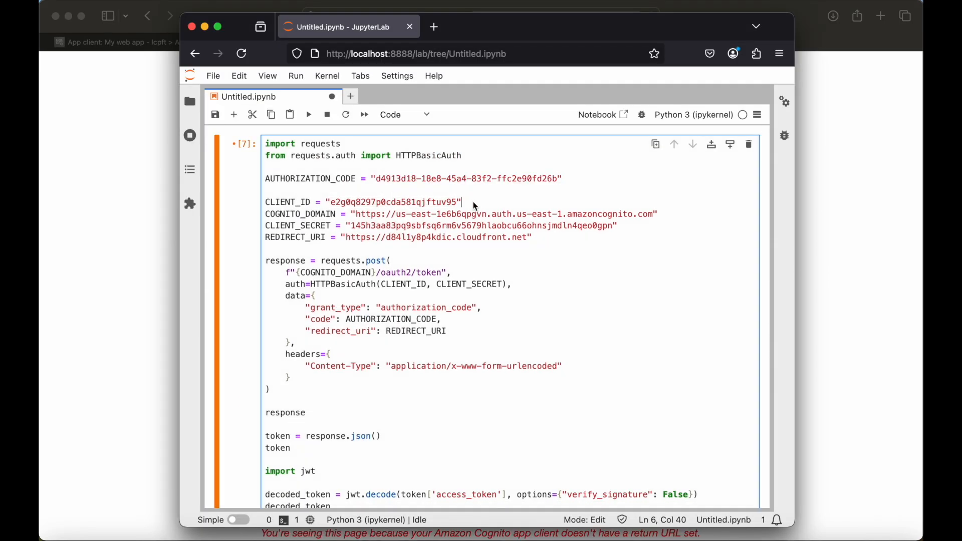
Run the notebook cell that exchanges the authorization code and decodes the access token
scroll(486, 209, down, 1)
scroll(484, 208, down, 4)
click(467, 316)
scroll(469, 321, up, 4)
scroll(473, 305, down, 5)
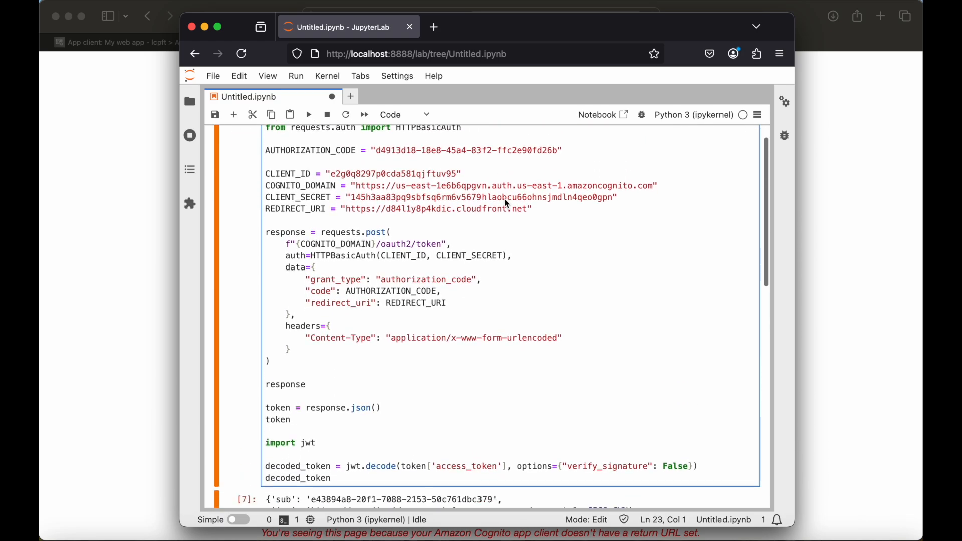
key(shift+Return)
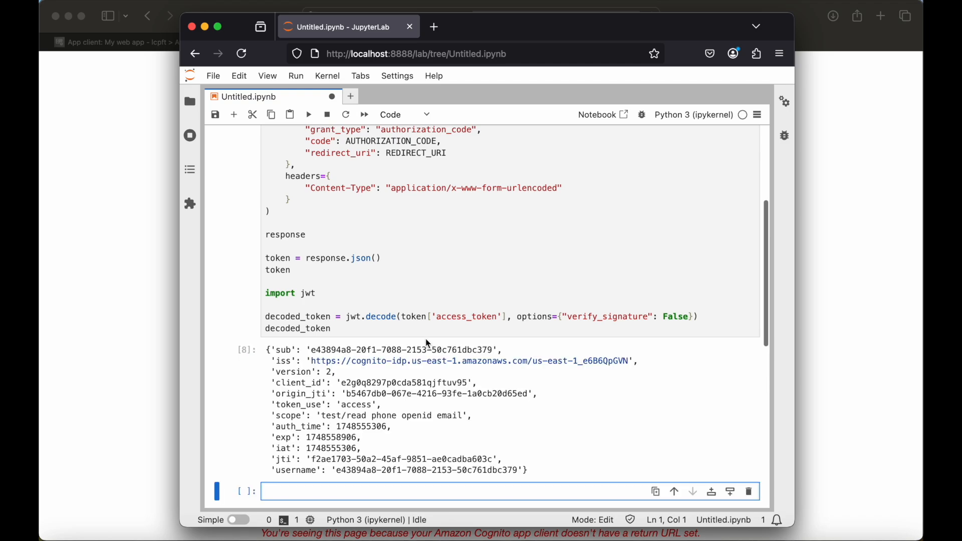
Examine the scope entry of the decoded access token, including its resource server prefix
scroll(415, 345, down, 2)
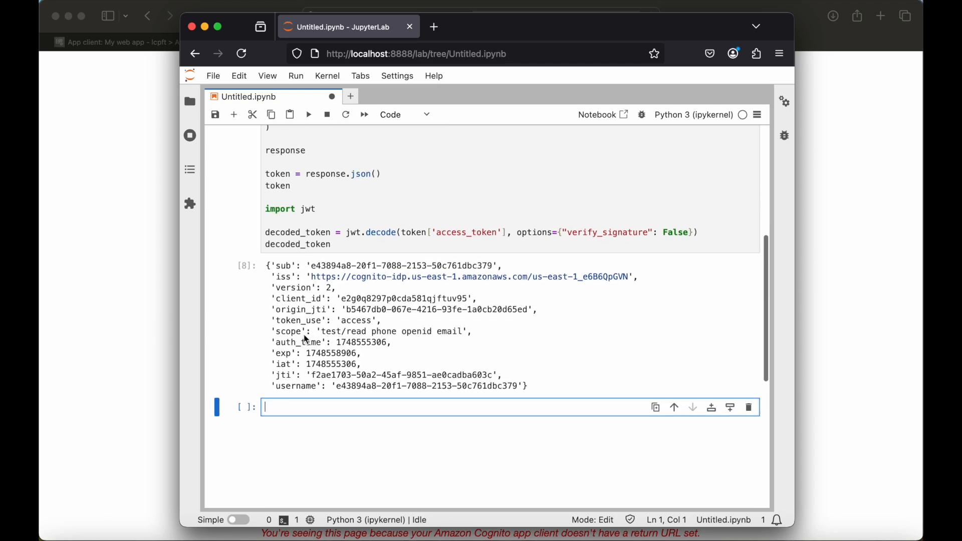
drag(372, 333, 461, 337)
click(417, 335)
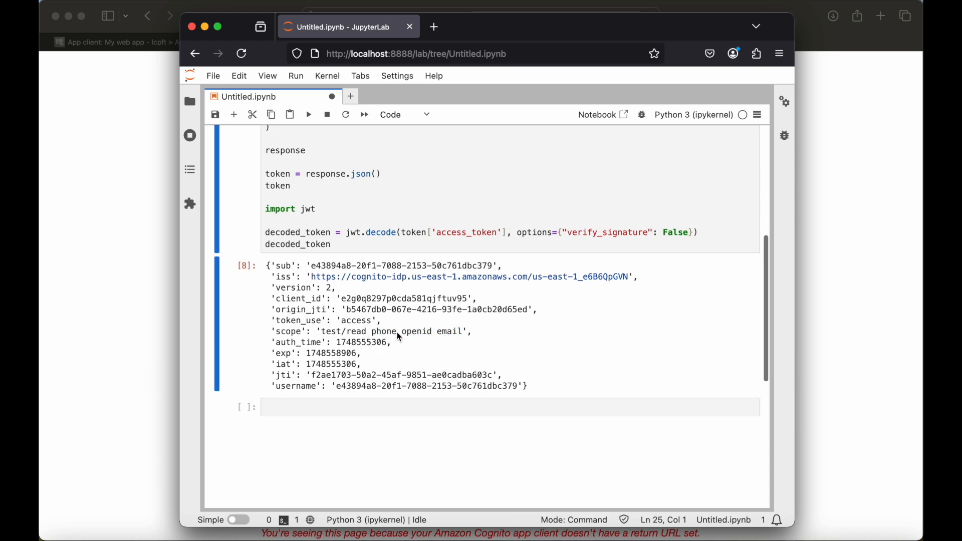
drag(343, 334, 324, 334)
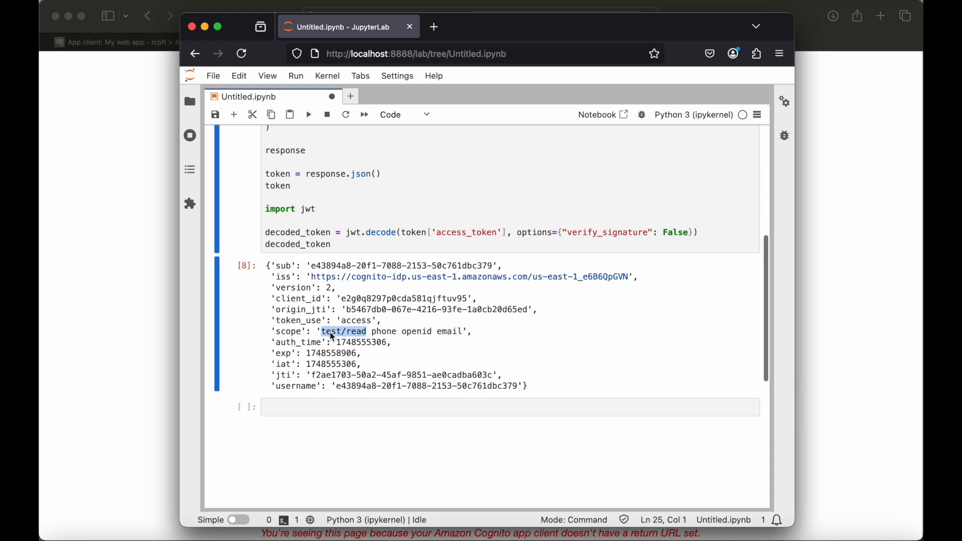
click(358, 338)
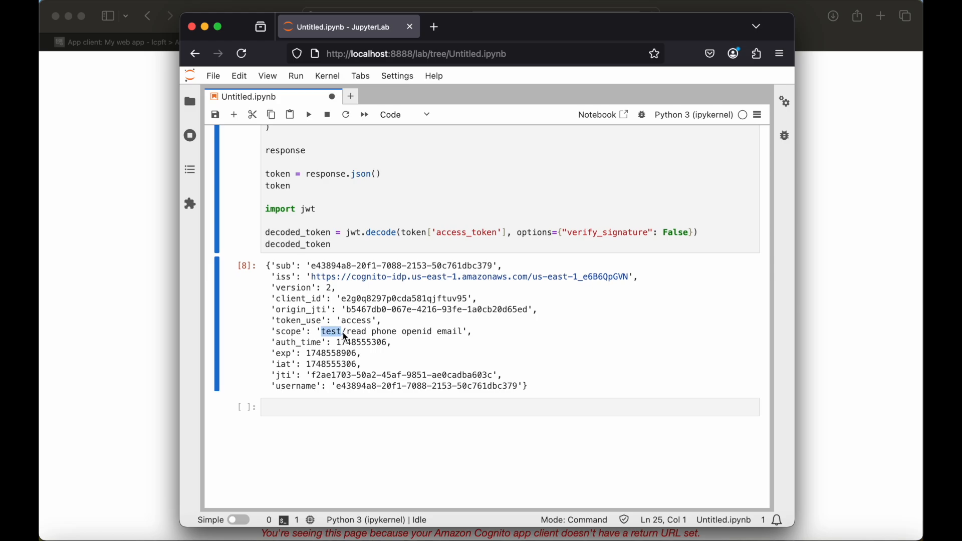
click(430, 371)
Return to the Cognito console in the other browser and create a Traditional web application app client with the suggested name My web app - ab90-o
click(833, 247)
key(super+w)
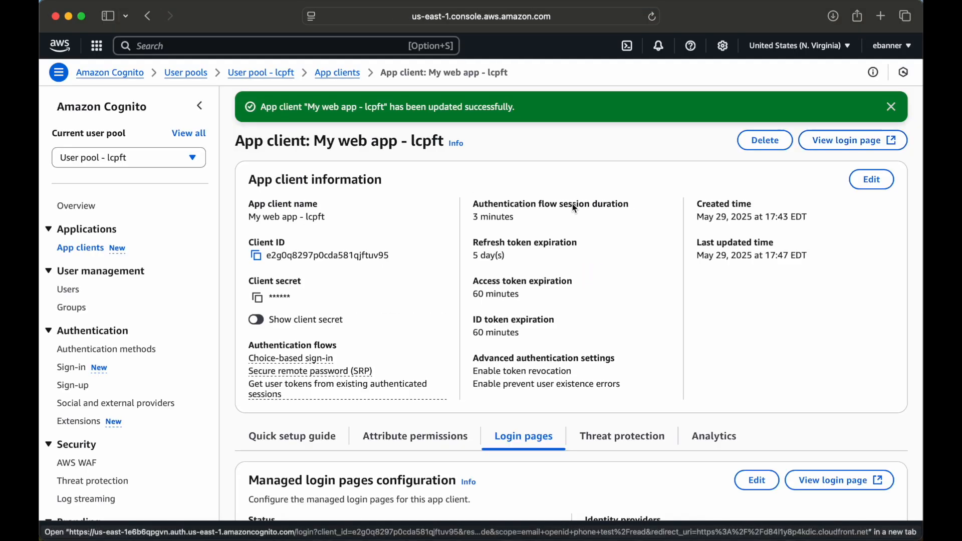
click(94, 254)
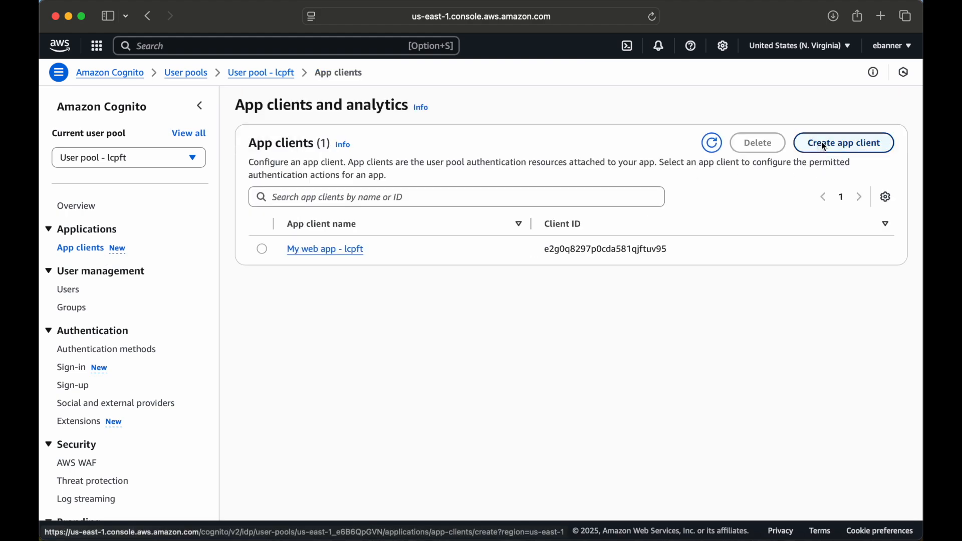
click(844, 143)
scroll(460, 203, down, 2)
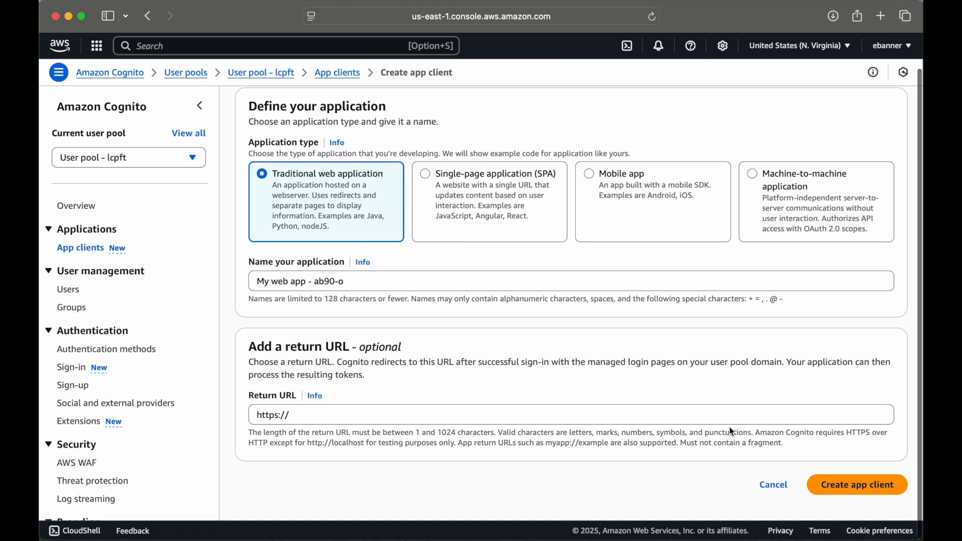
click(858, 483)
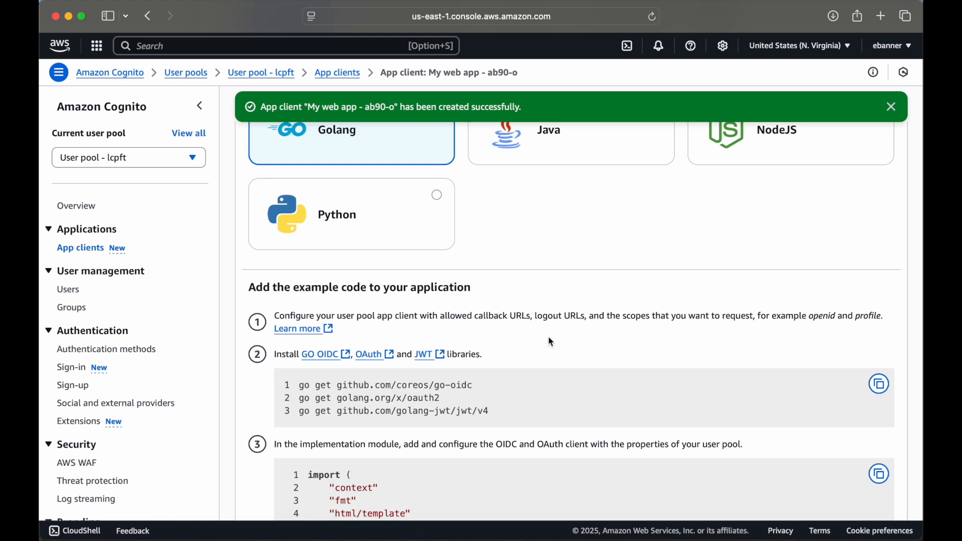
Authorize the custom scopes test/read and test/write in the new app client's managed login pages configuration and save the changes
scroll(549, 330, up, 1)
scroll(549, 316, up, 5)
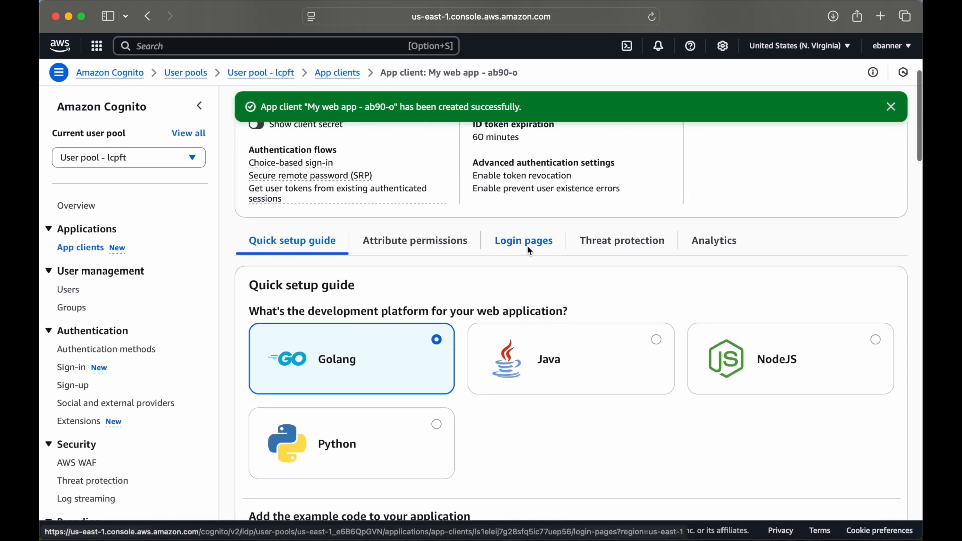
click(523, 242)
scroll(648, 277, down, 5)
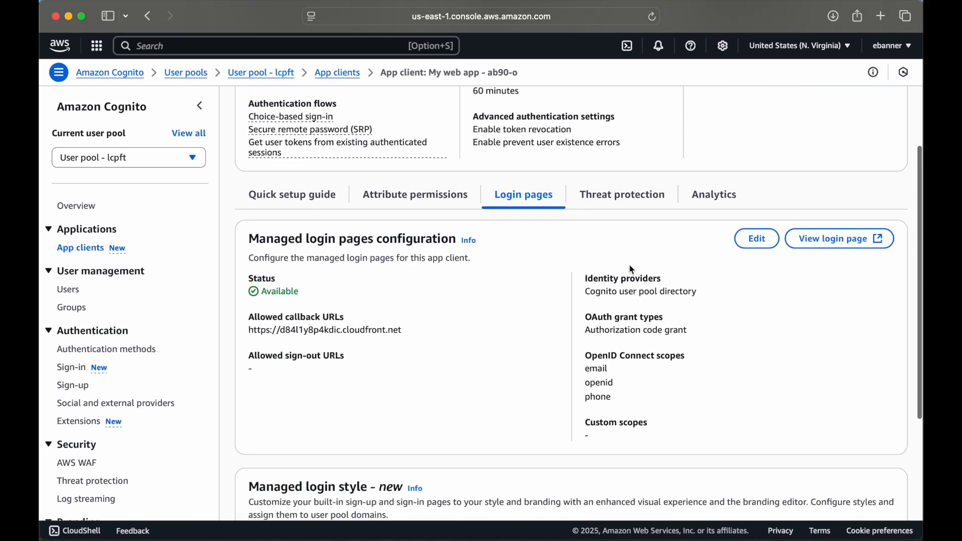
click(757, 241)
scroll(457, 292, down, 8)
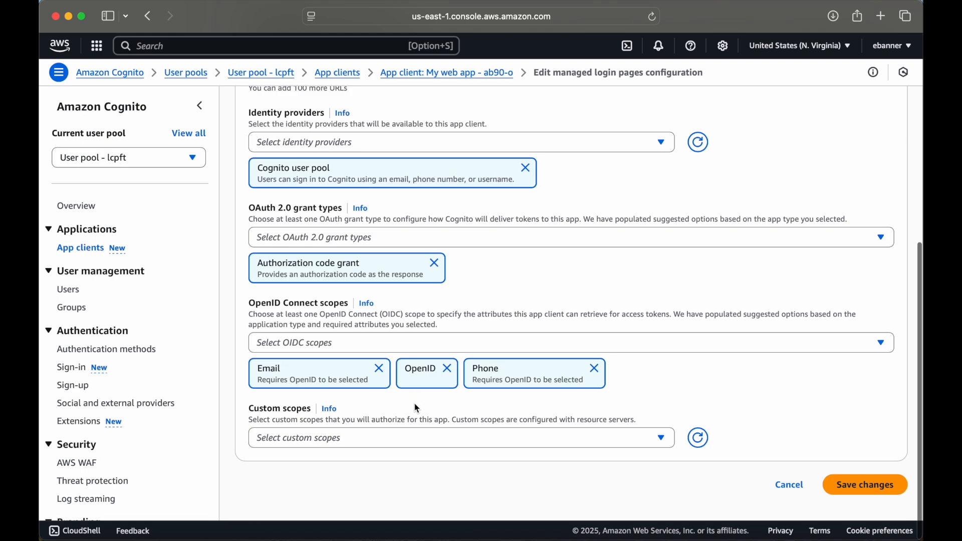
click(384, 438)
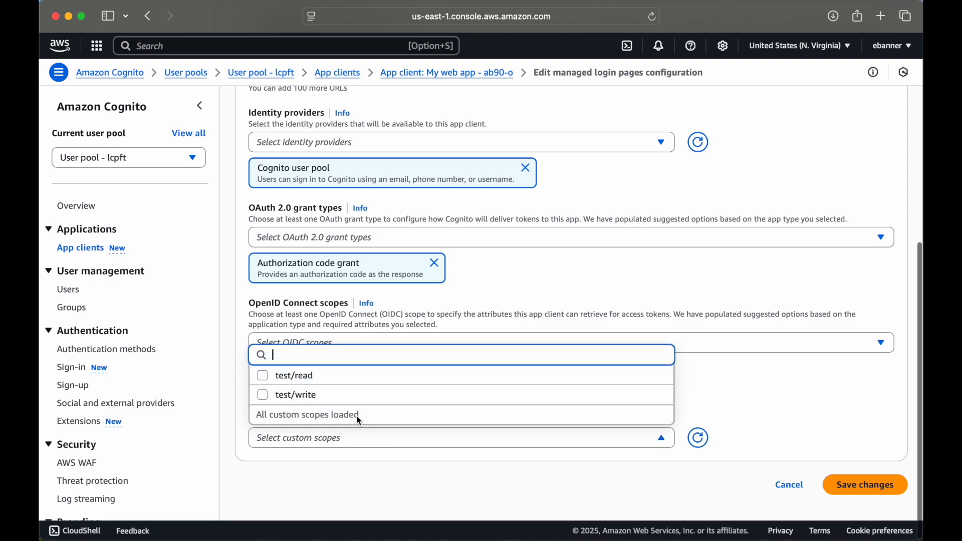
click(305, 380)
click(300, 395)
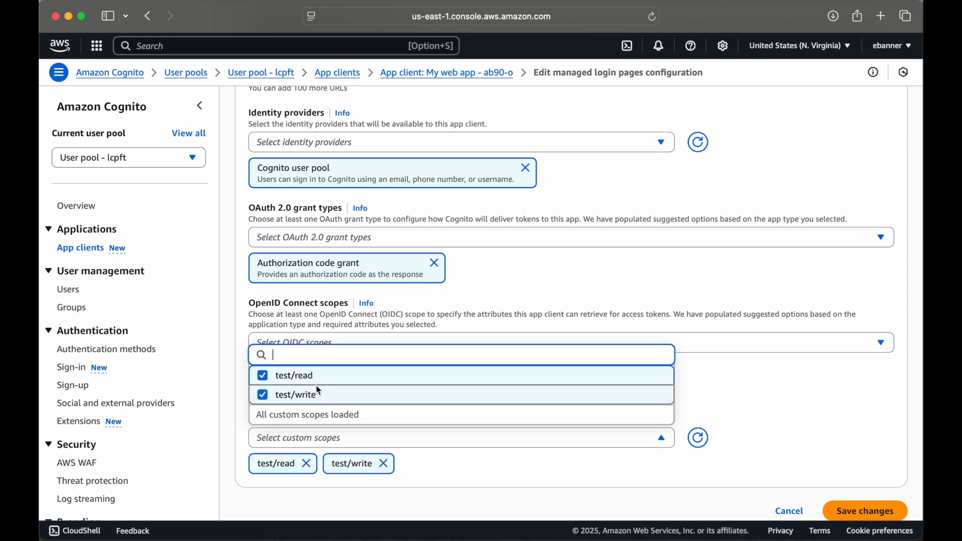
click(714, 393)
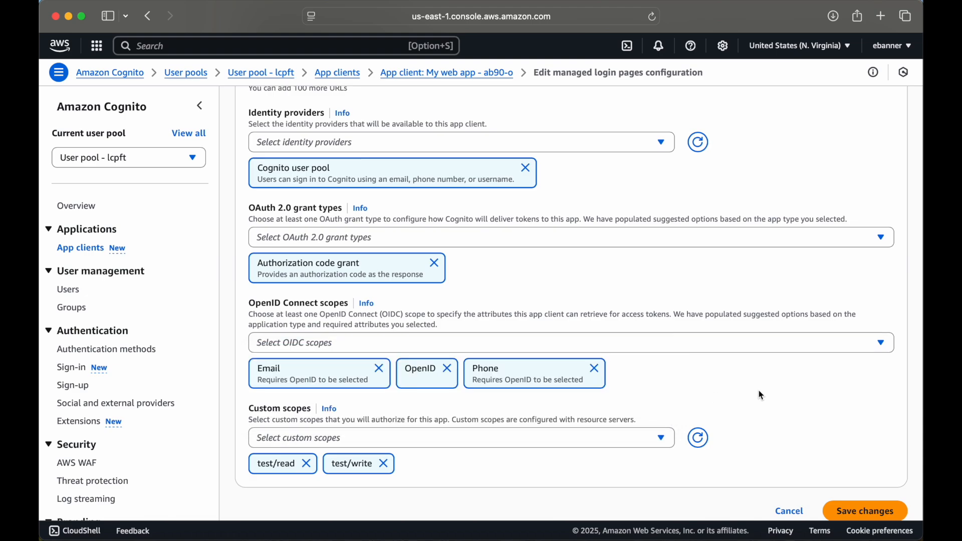
scroll(761, 396, down, 2)
click(858, 482)
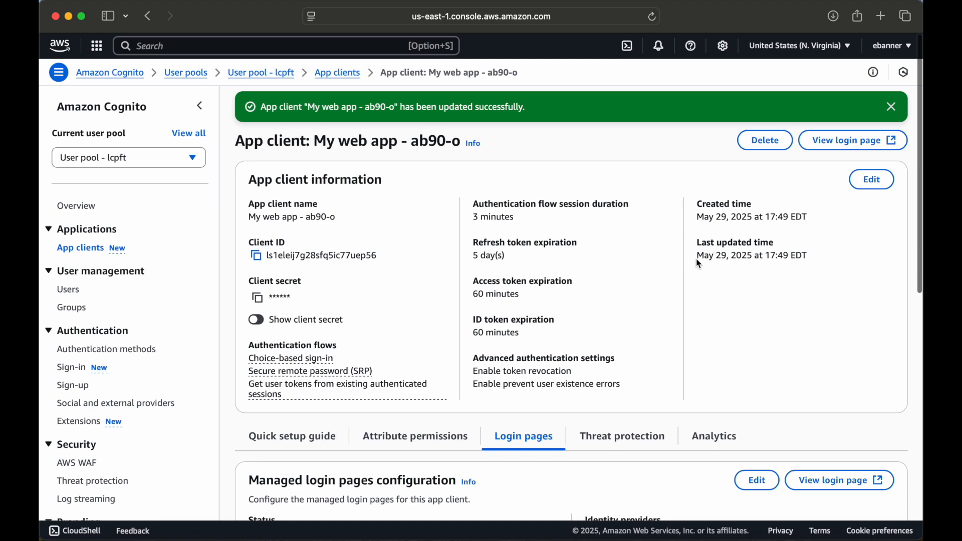
Check the login page of the My web app - ab90-o app client, then close it
click(849, 146)
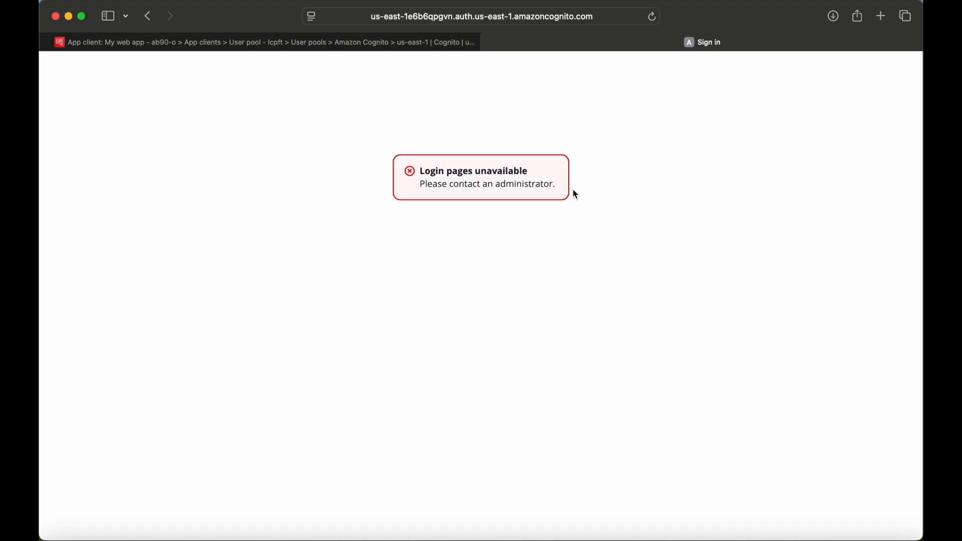
drag(575, 194, 401, 168)
click(602, 200)
key(super+w)
Create a managed login style in the user pool's branding settings and assign it to the My web app - ab90-o app client
scroll(117, 317, down, 5)
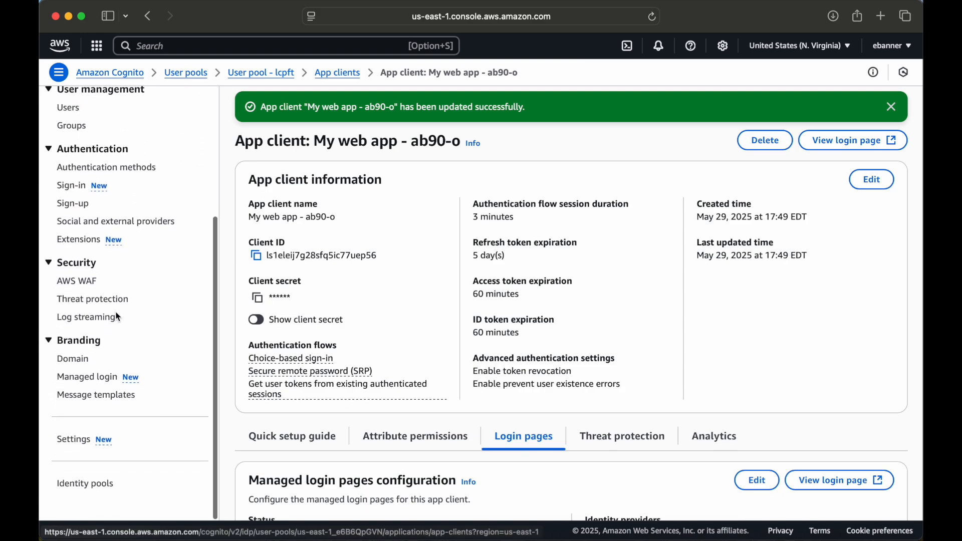
click(87, 376)
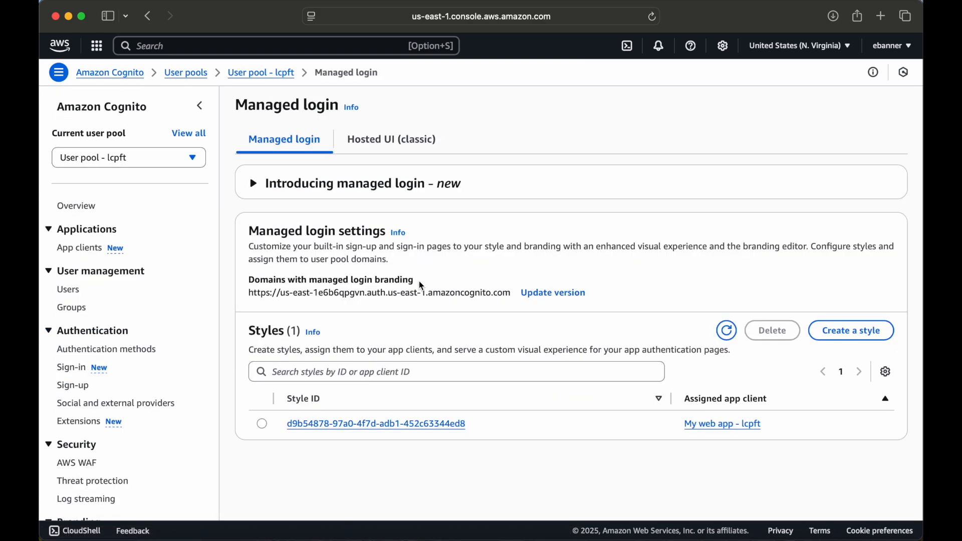
scroll(129, 317, down, 5)
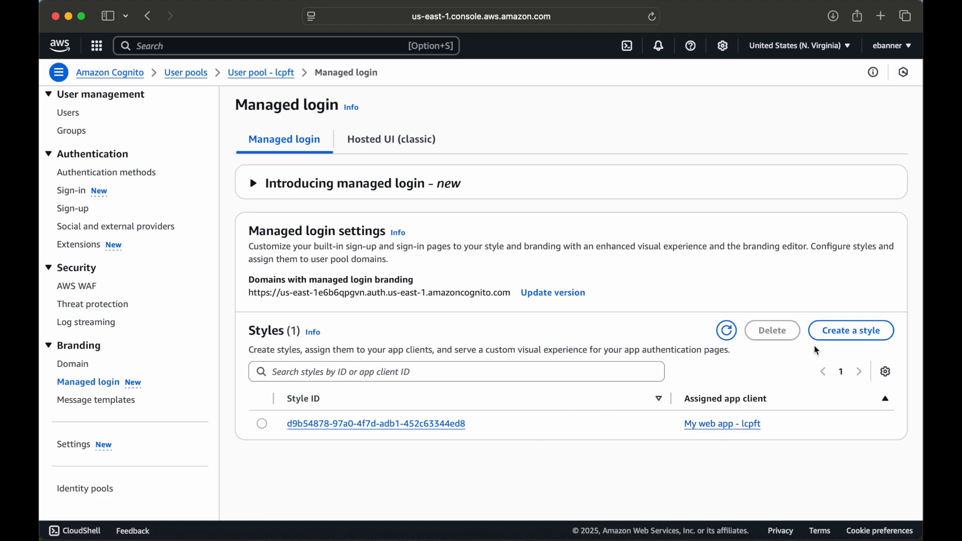
click(848, 333)
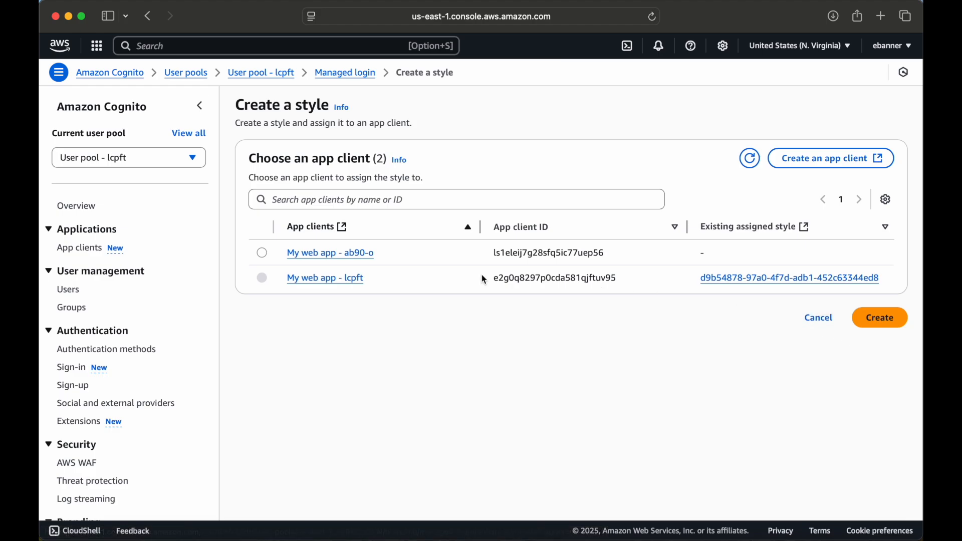
click(263, 253)
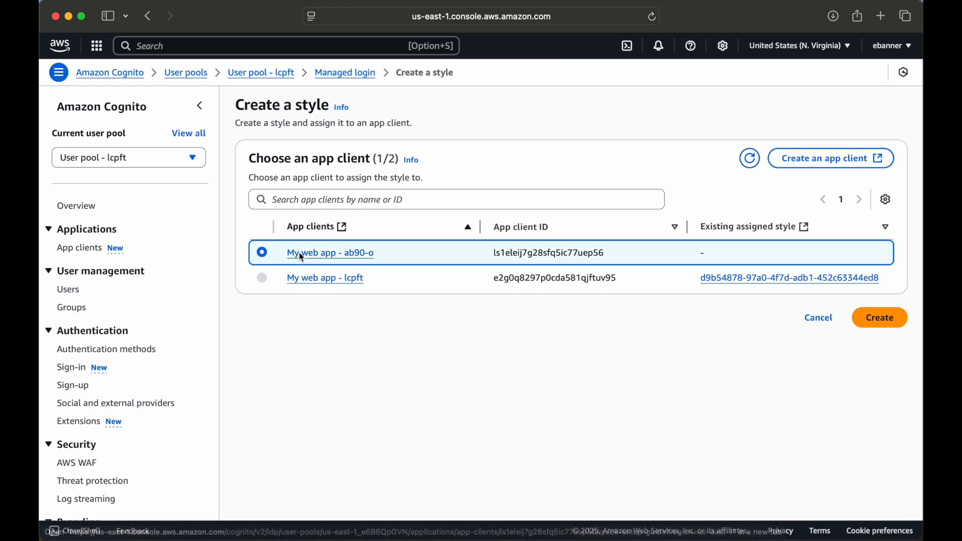
click(879, 319)
scroll(593, 292, down, 5)
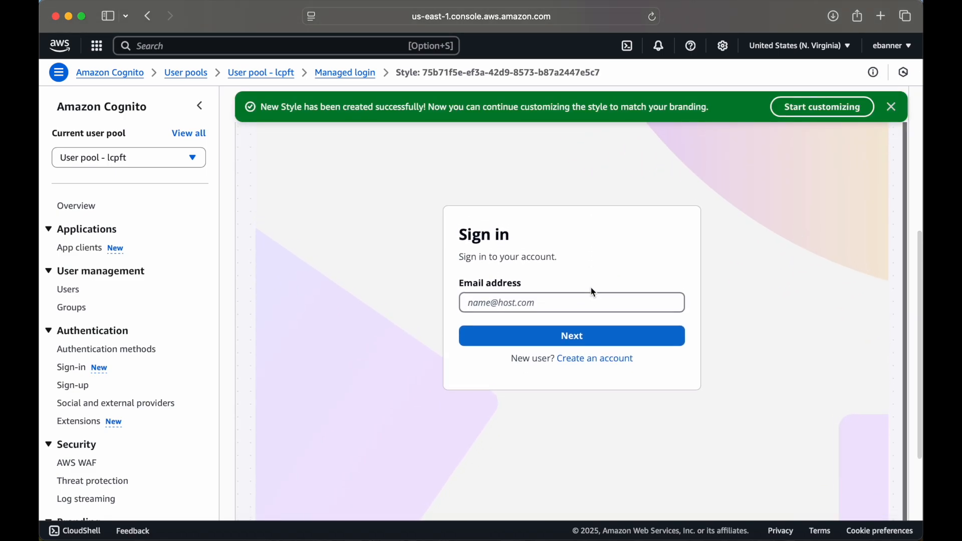
Open the login page of the My web app - ab90-o app client and sign in again as the remembered user
scroll(95, 405, down, 5)
scroll(90, 396, up, 1)
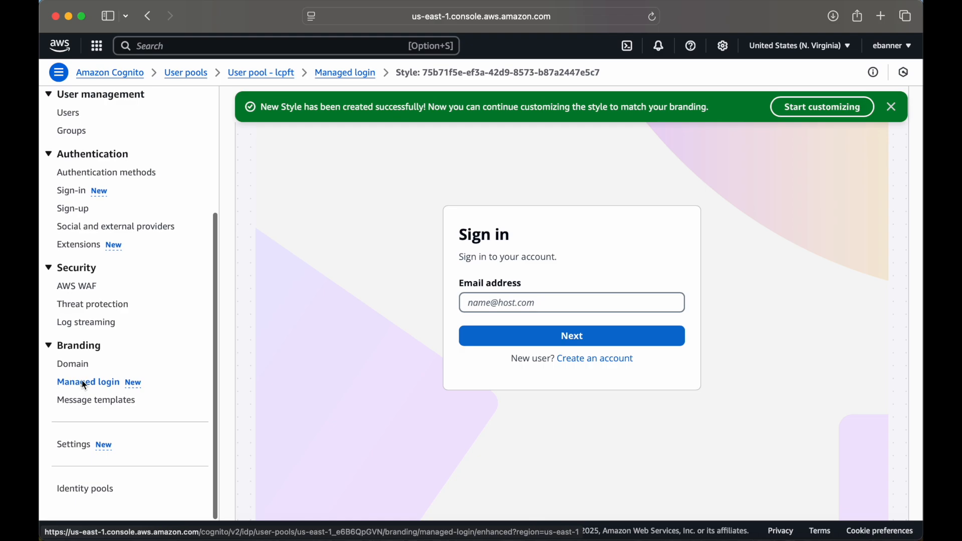
click(86, 385)
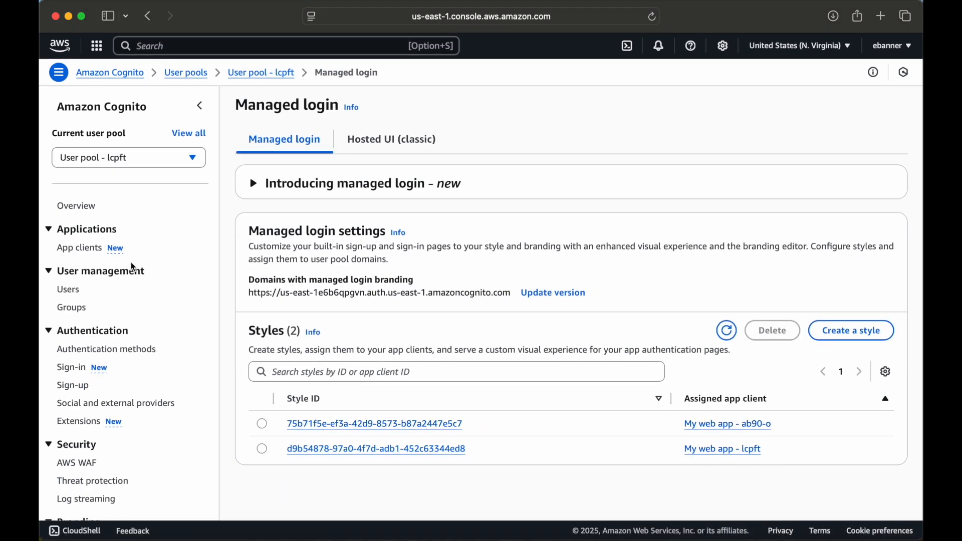
click(86, 251)
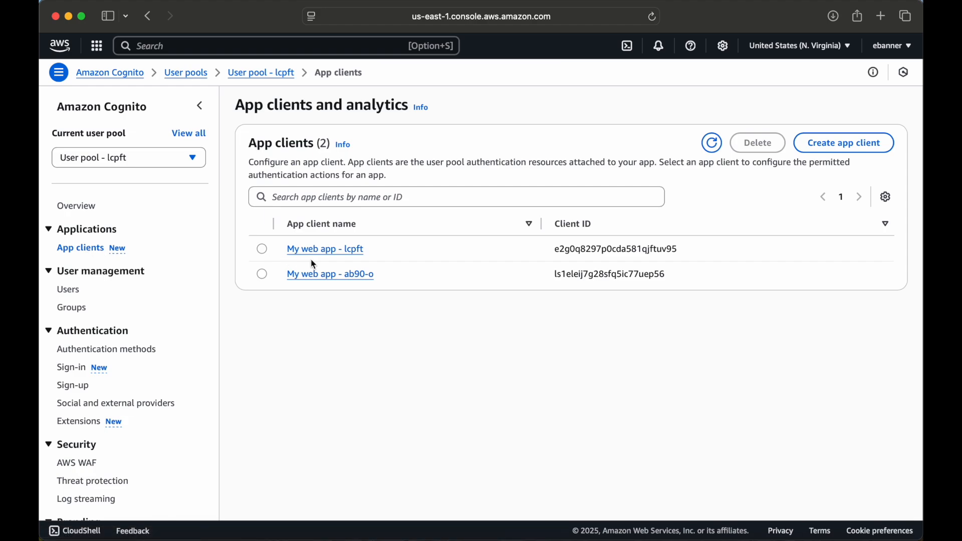
click(341, 276)
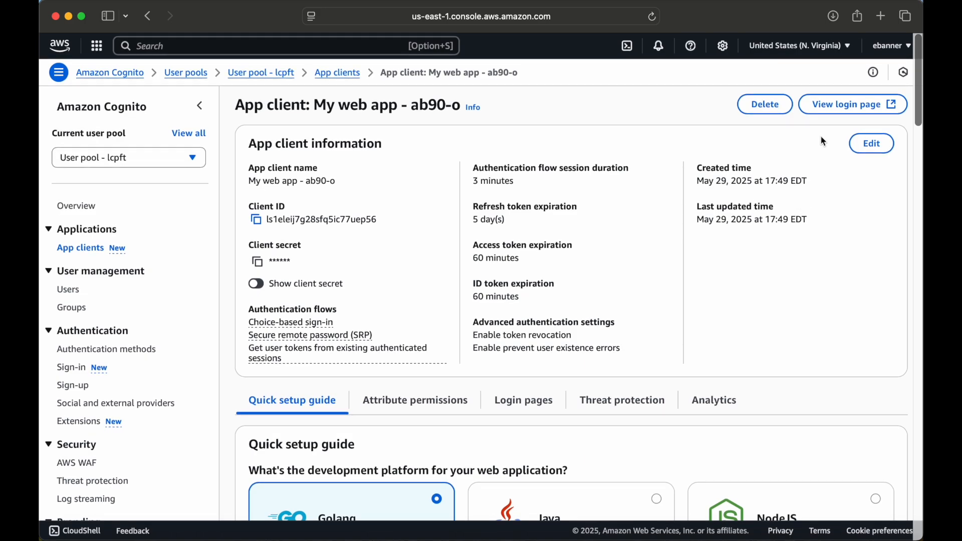
click(839, 106)
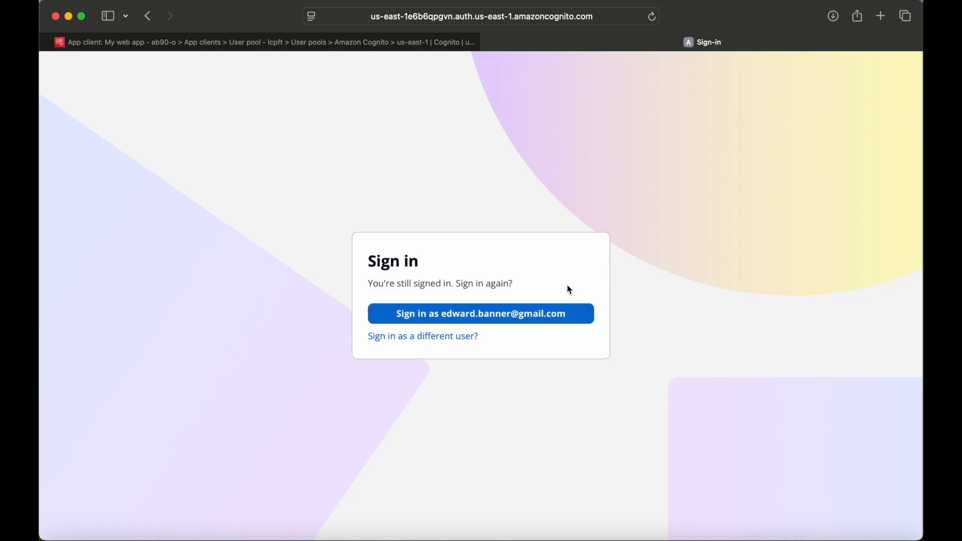
click(529, 320)
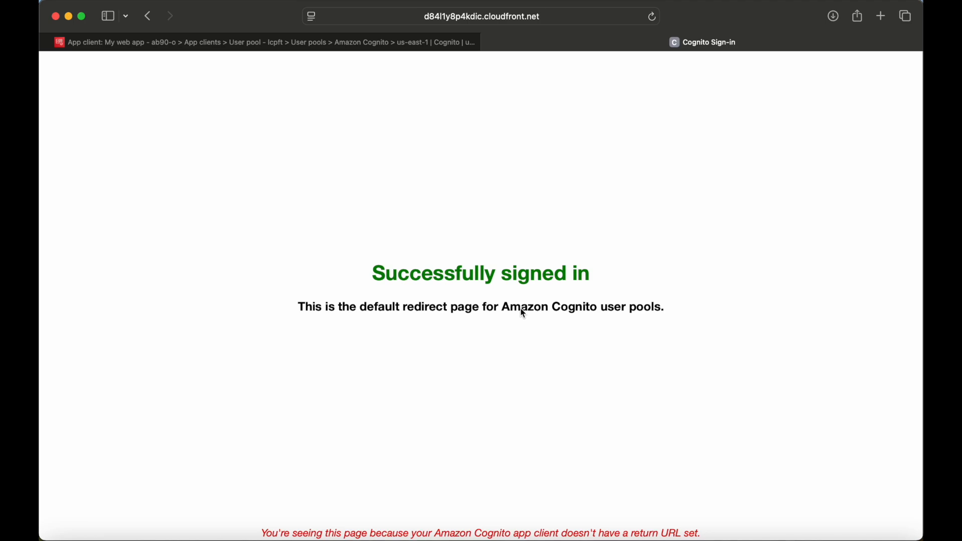
Switch to the JupyterLab notebook and paste a copy of the token exchange and decoding code into the empty cell
key(ctrl+Up)
click(610, 342)
click(408, 200)
key(super+a)
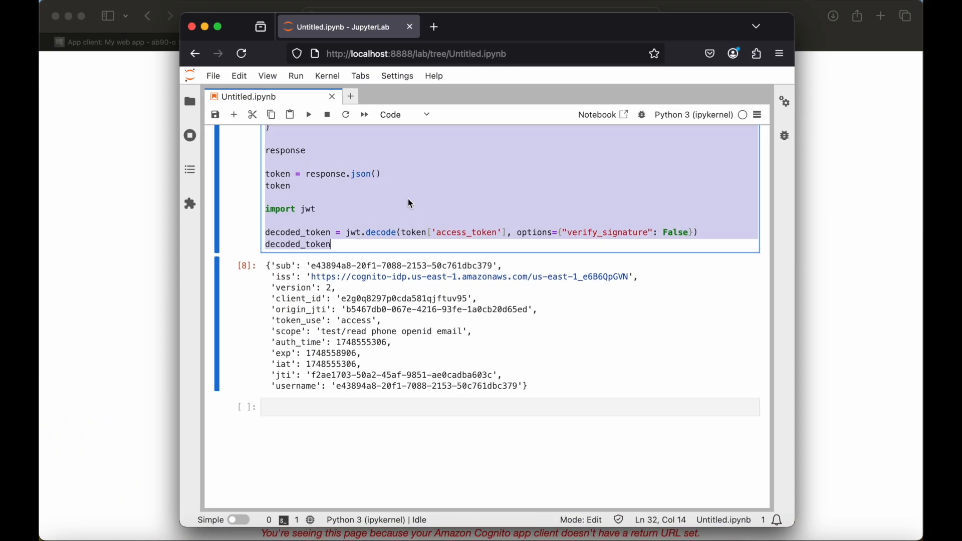
key(super+v)
scroll(430, 373, up, 1)
scroll(430, 373, down, 1)
scroll(433, 379, up, 3)
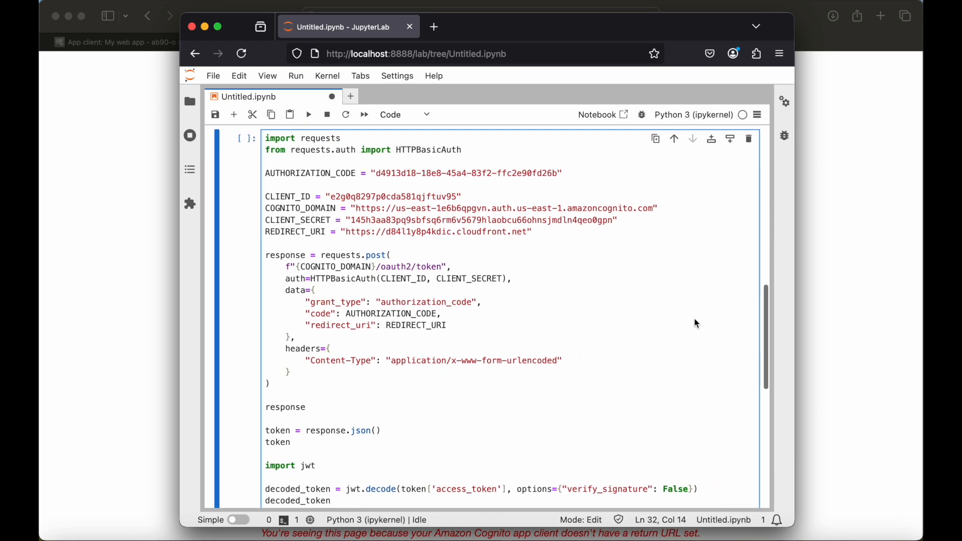
Copy the authorization code from the sign-in redirect URL and replace the AUTHORIZATION_CODE value in the new notebook cell with it
click(856, 269)
key(super+l)
key(Right)
key(alt+shift+Left)
key(alt+shift+Left)
key(alt+shift+Left)
key(alt+shift+Left)
key(alt+shift+Left)
key(super+c)
key(super+space)
text(fire)
key(Return)
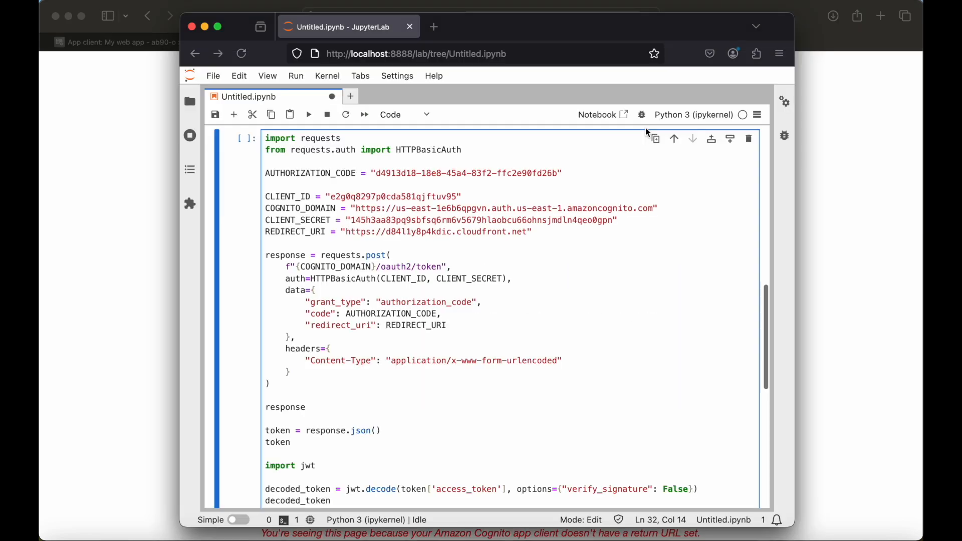
drag(375, 173, 556, 174)
key(super+v)
click(495, 189)
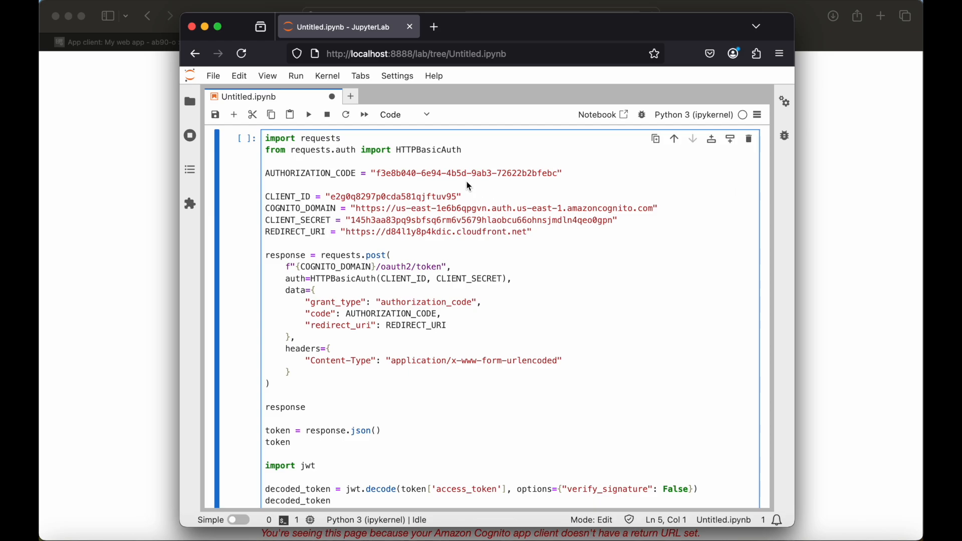
Close the redirect page, copy the client ID of My web app - ab90-o, and replace the CLIENT_ID value in the new cell
drag(287, 197, 375, 200)
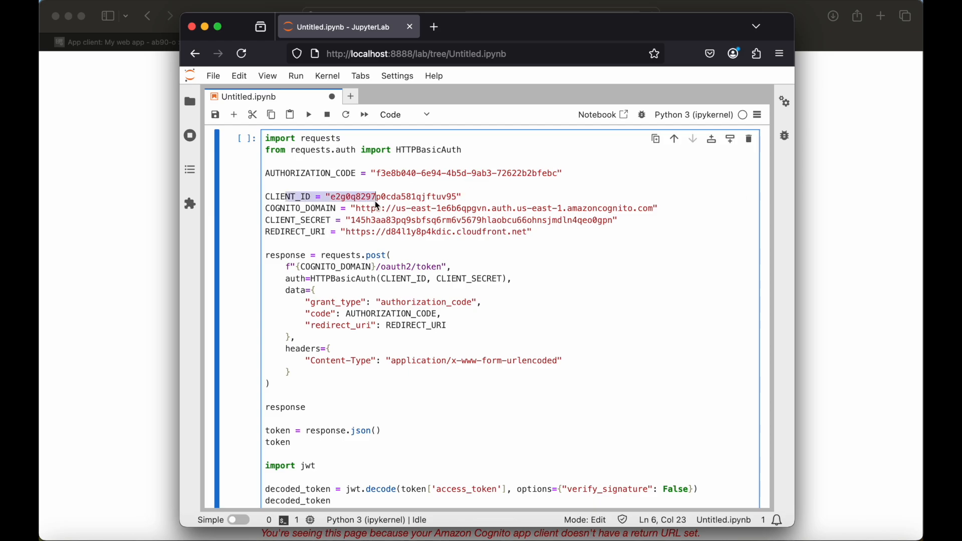
drag(317, 221, 401, 225)
click(427, 224)
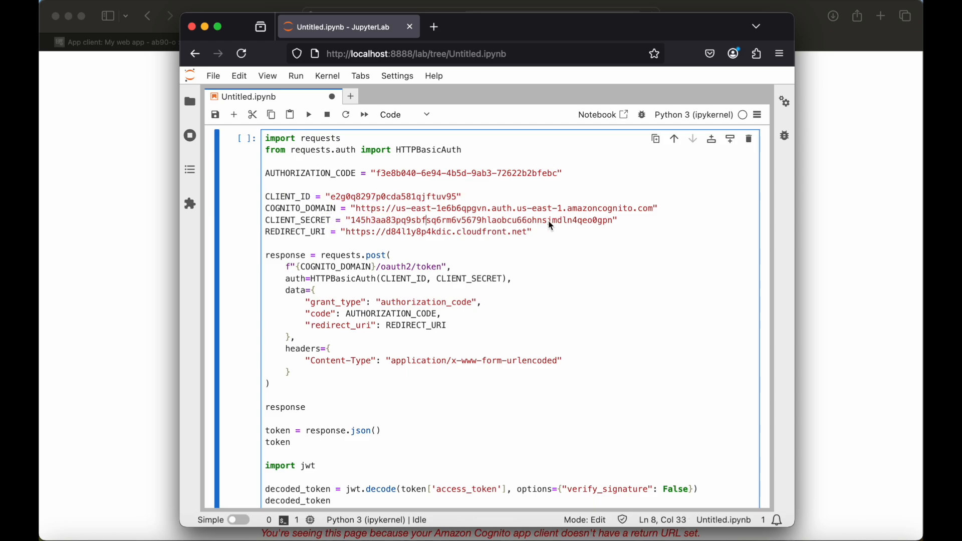
click(843, 243)
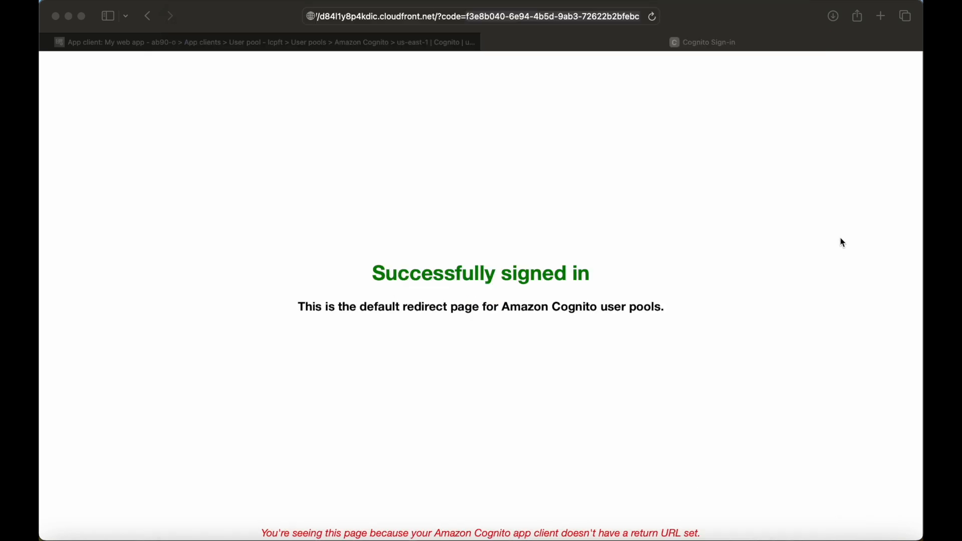
key(super+w)
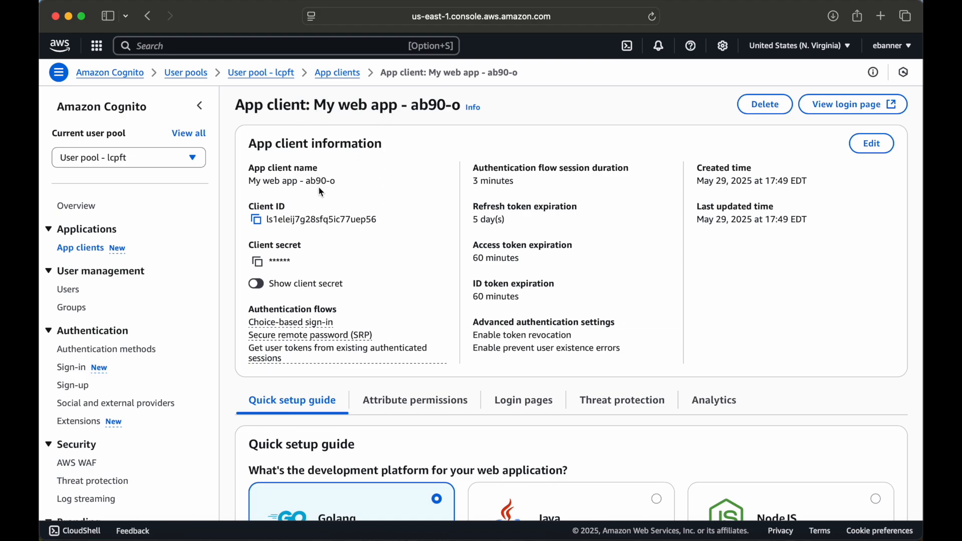
click(256, 220)
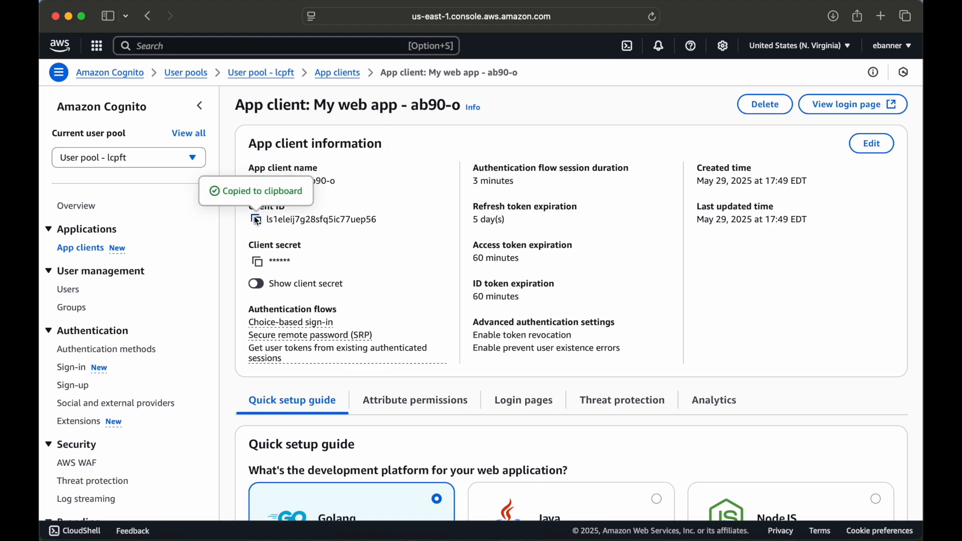
key(super+space)
text(fire)
key(Return)
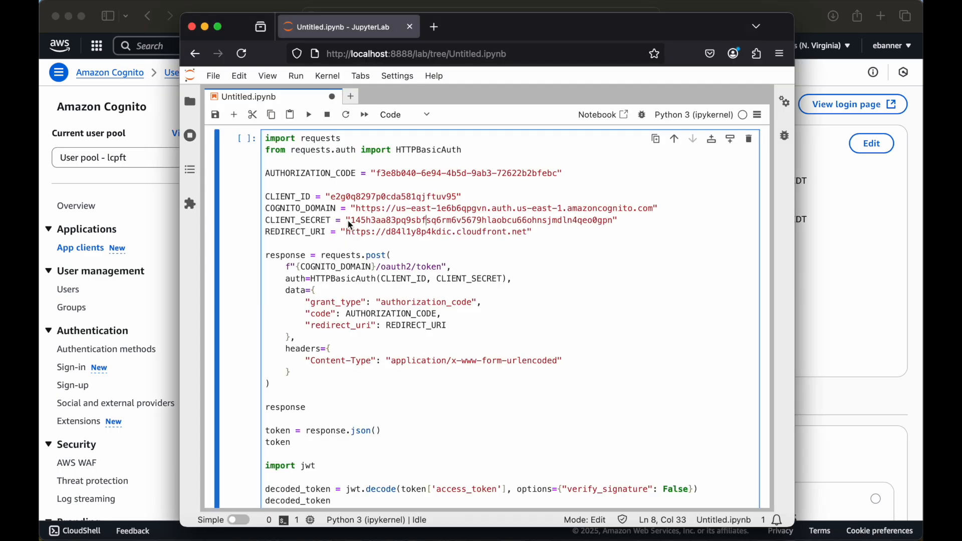
drag(331, 197, 457, 197)
key(super+v)
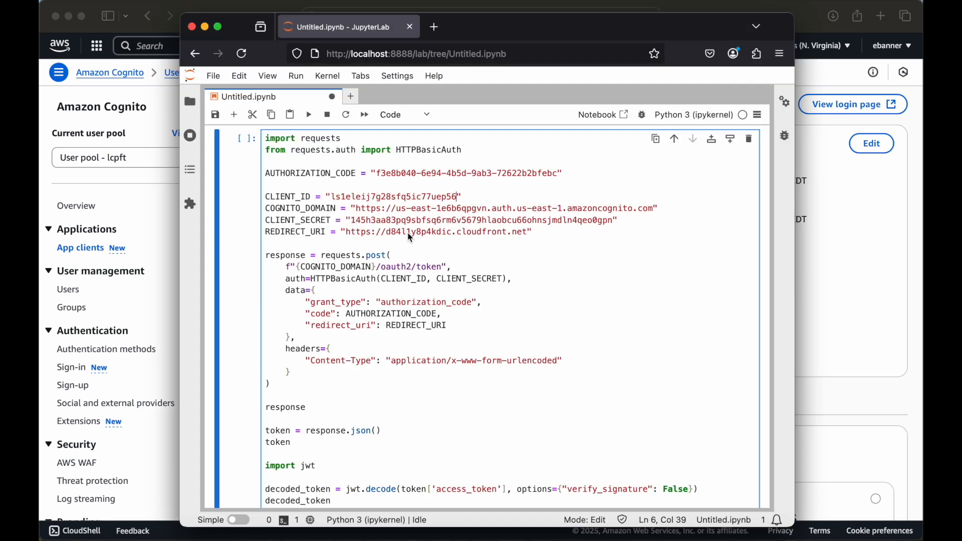
Copy the client secret of My web app - ab90-o from the Cognito console and replace the CLIENT_SECRET value in the new cell
click(372, 220)
click(822, 254)
click(259, 262)
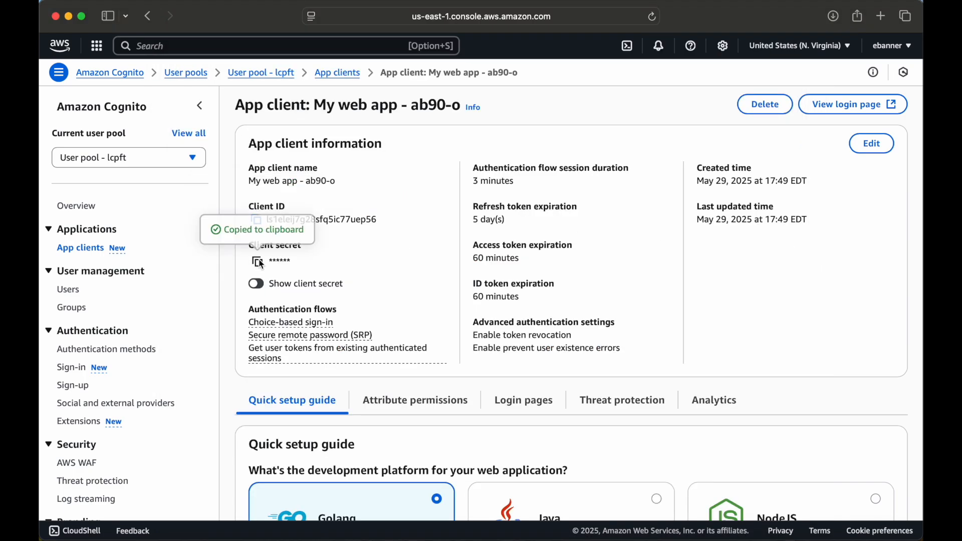
key(super+space)
text(fire)
key(Return)
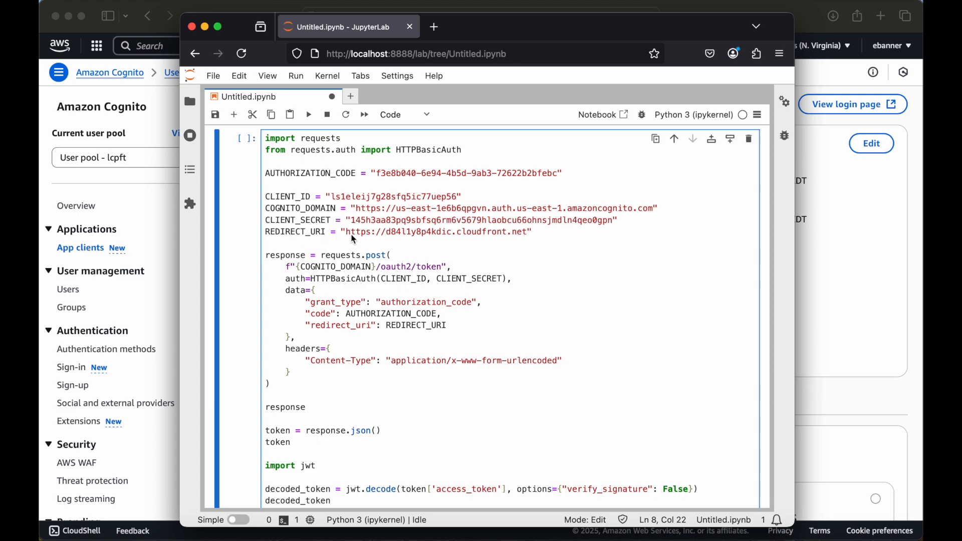
double_click(360, 220)
key(super+v)
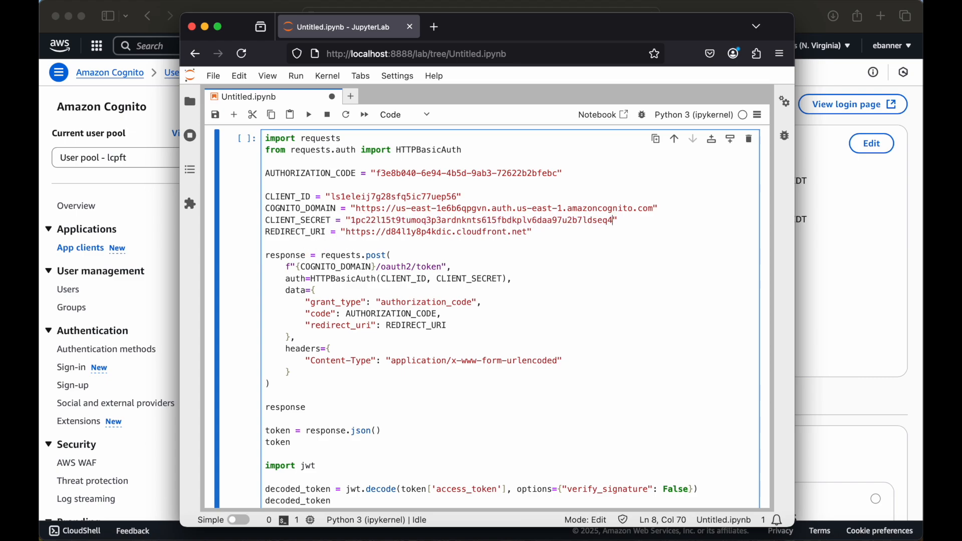
Check the user pool's Cognito domain in the console against the COGNITO_DOMAIN value, and return to the notebook
click(372, 209)
click(835, 230)
scroll(85, 350, down, 4)
scroll(85, 350, up, 1)
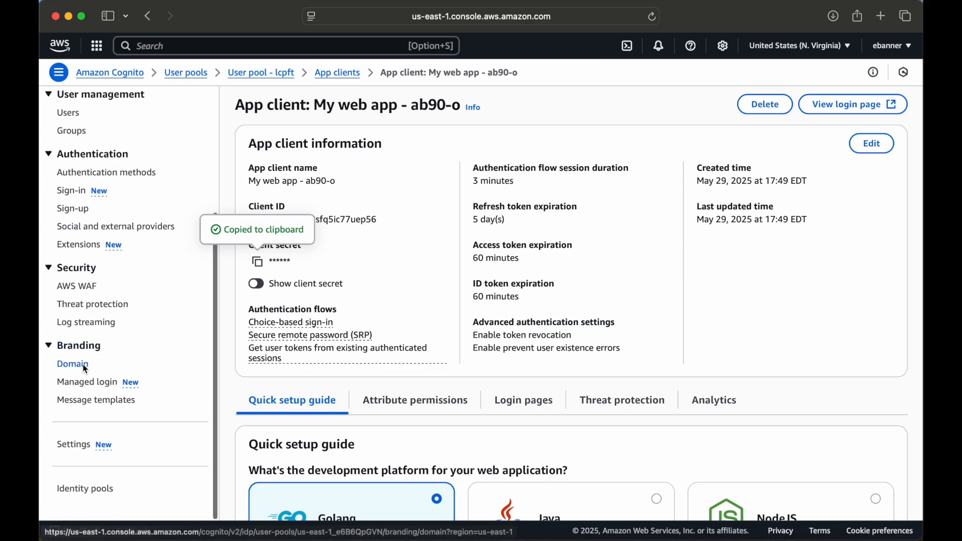
click(84, 365)
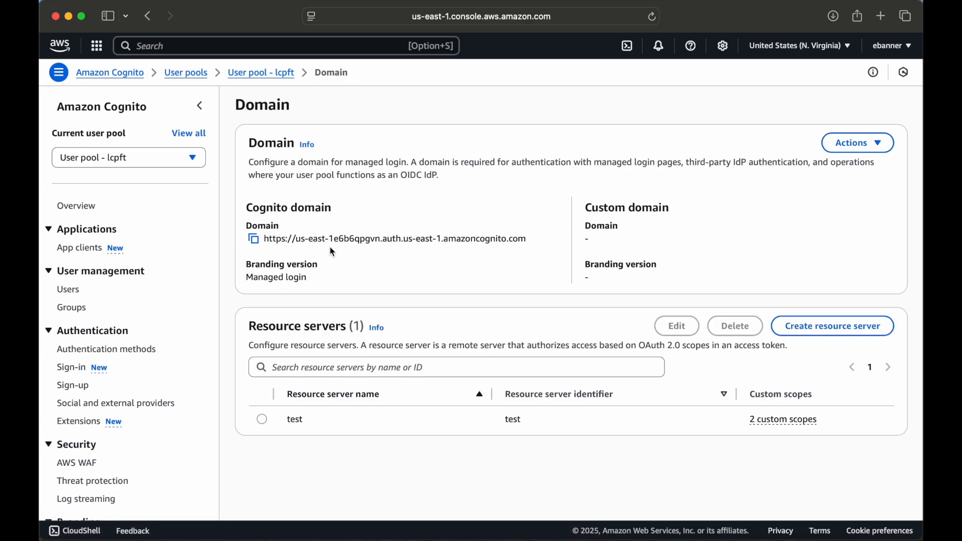
key(ctrl+Up)
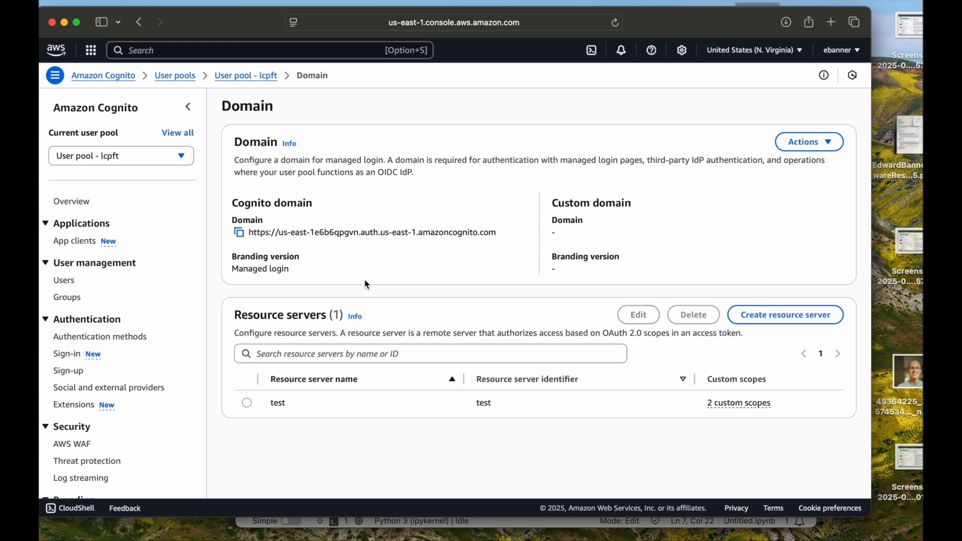
click(682, 387)
click(456, 256)
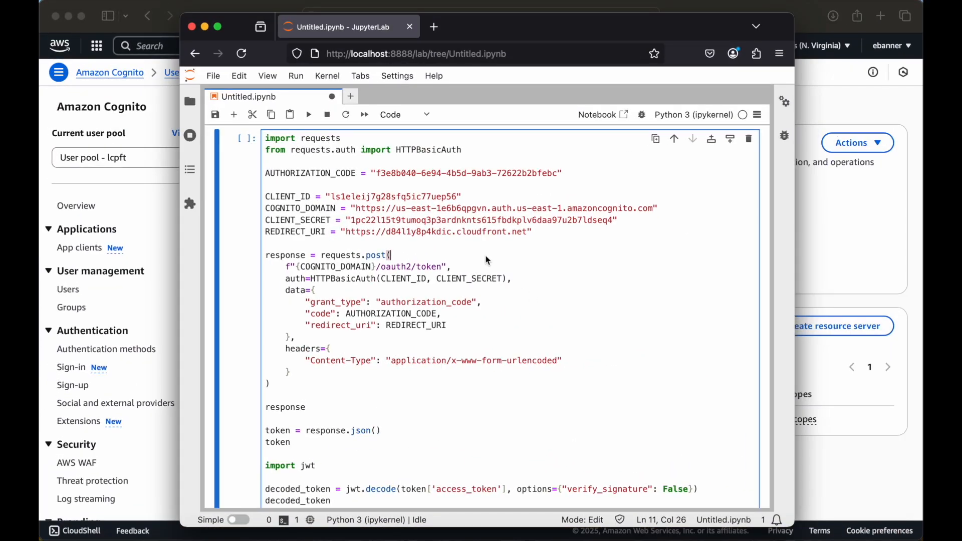
Review the rest of the token request code in the new cell and run it to decode the access token
scroll(456, 257, down, 3)
click(445, 239)
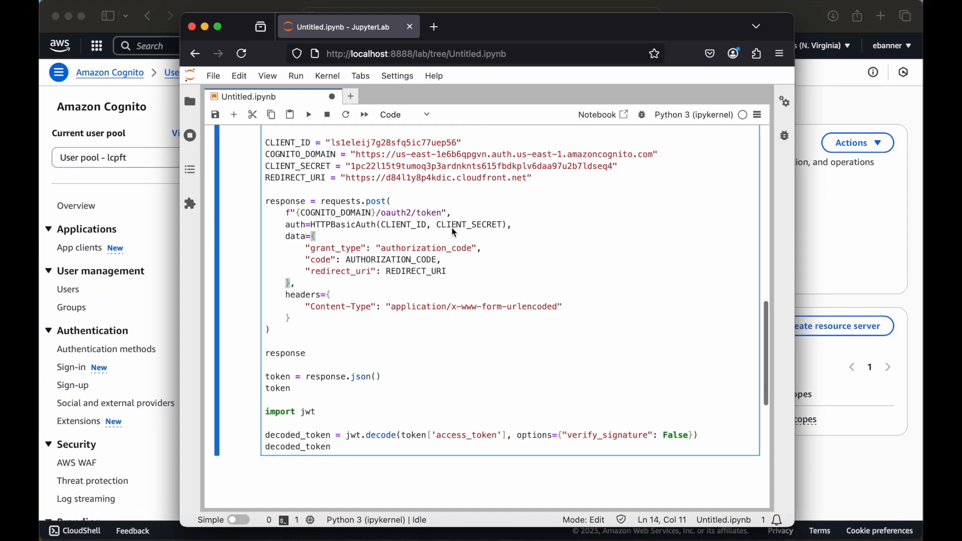
click(468, 329)
scroll(469, 342, down, 1)
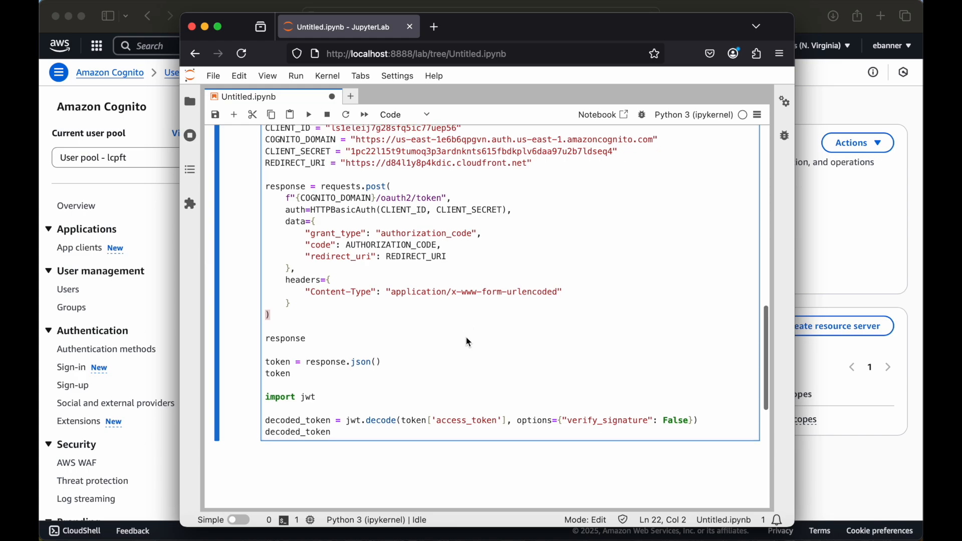
scroll(468, 342, down, 5)
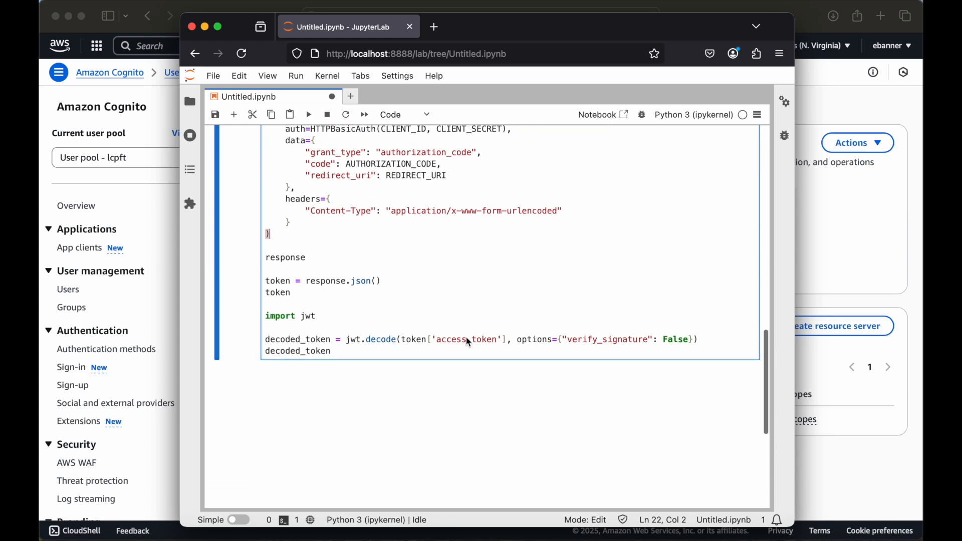
key(shift+Return)
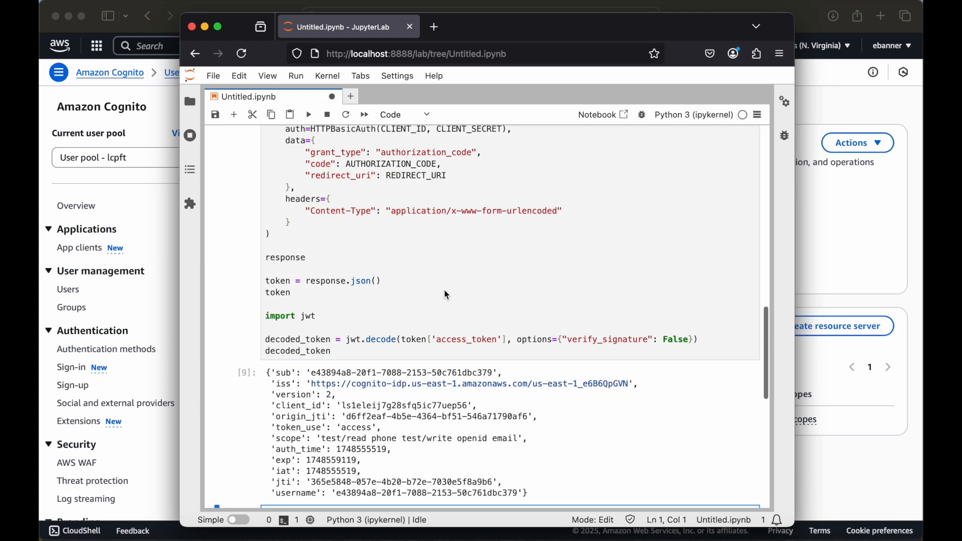
Compare the scope claim of the new app client's decoded access token with that of the first app client's token
scroll(445, 300, down, 6)
scroll(438, 341, down, 1)
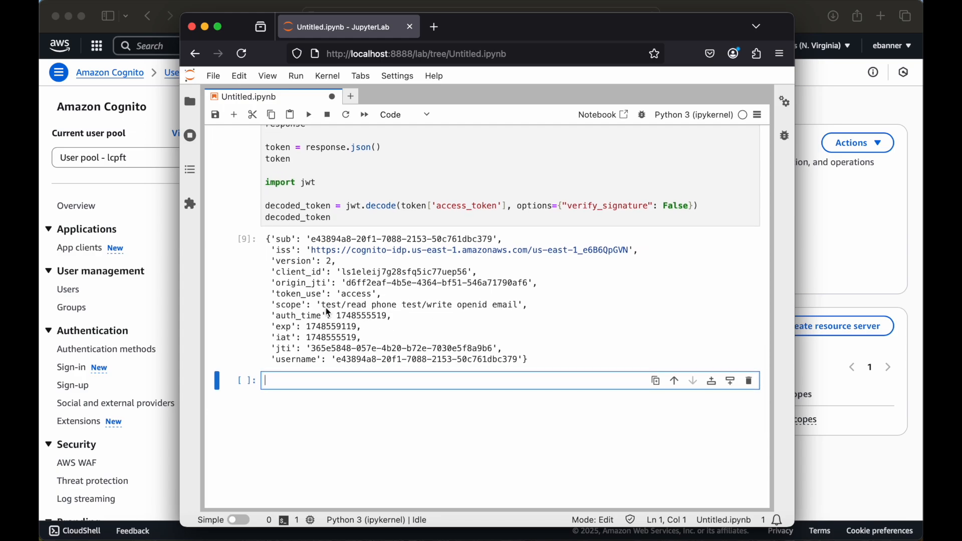
drag(326, 310, 453, 309)
click(380, 311)
click(452, 333)
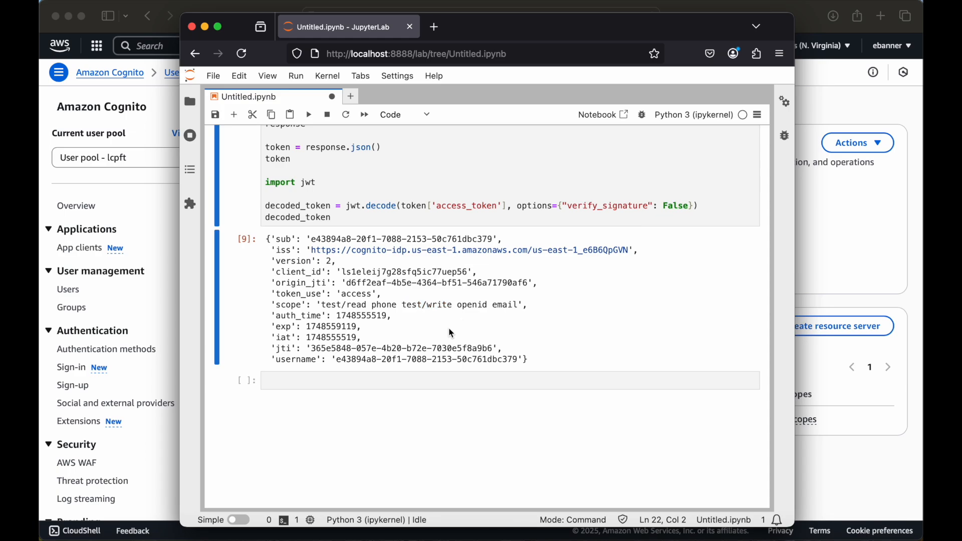
scroll(440, 325, up, 2)
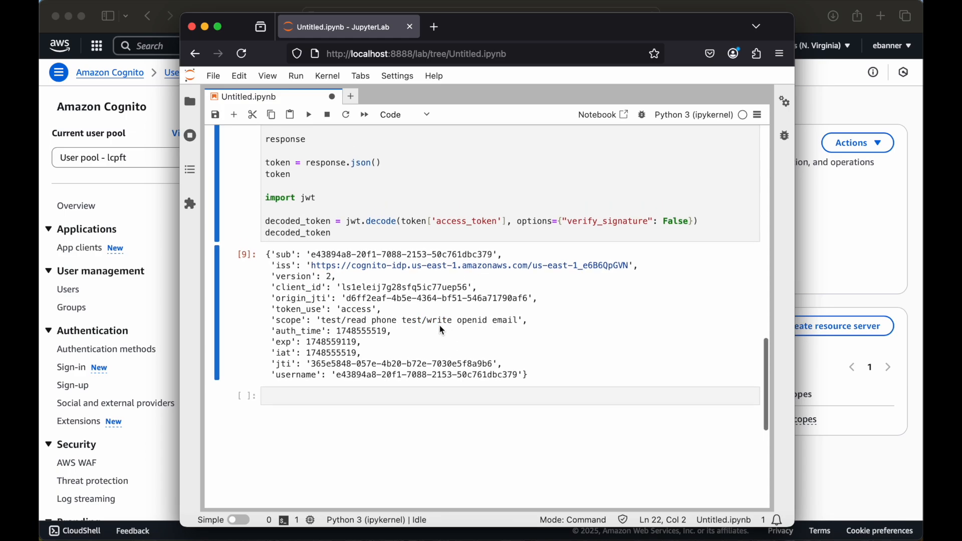
scroll(439, 327, up, 10)
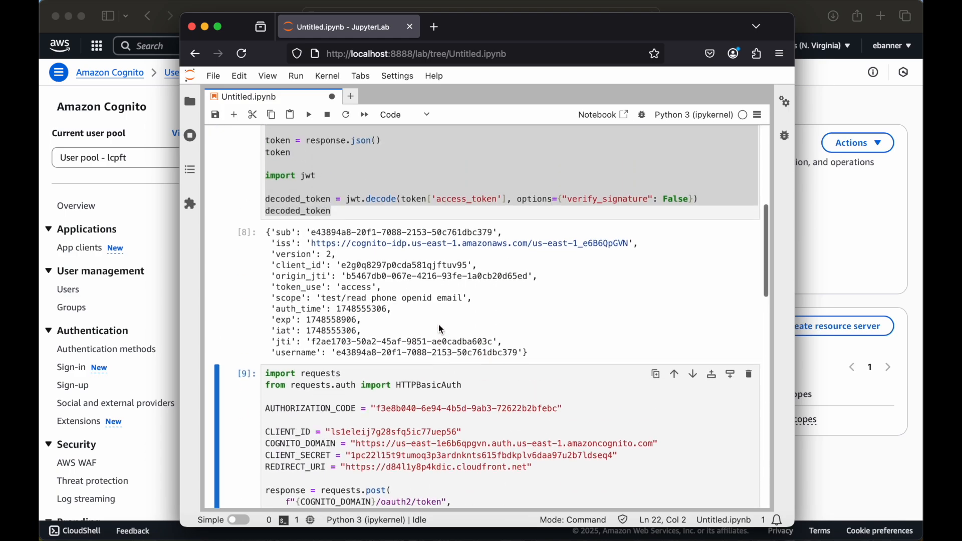
click(447, 334)
scroll(460, 323, down, 2)
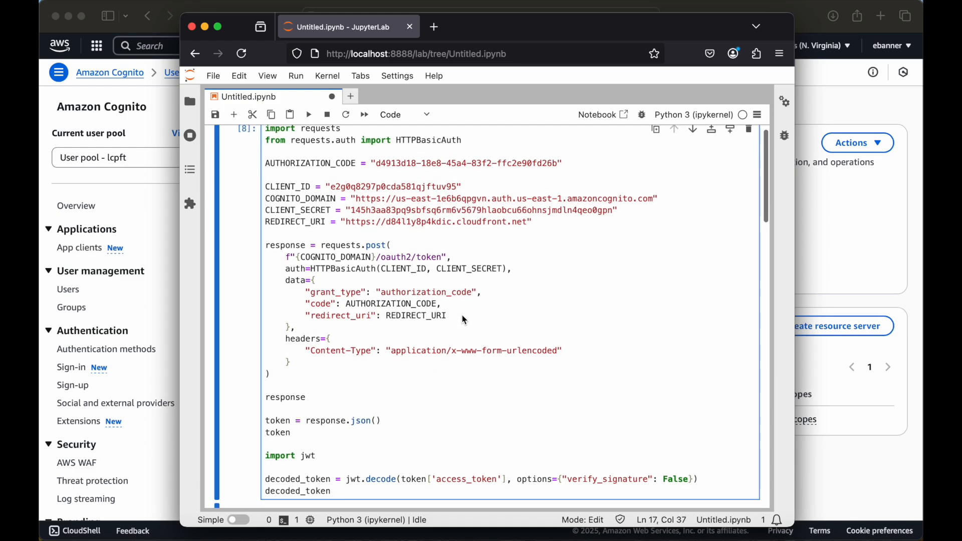
scroll(465, 319, down, 7)
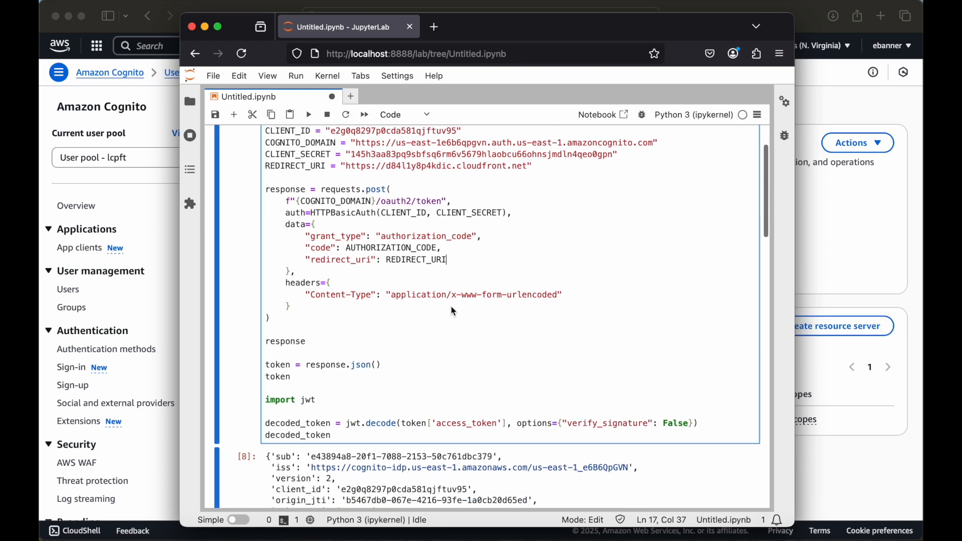
scroll(454, 311, down, 2)
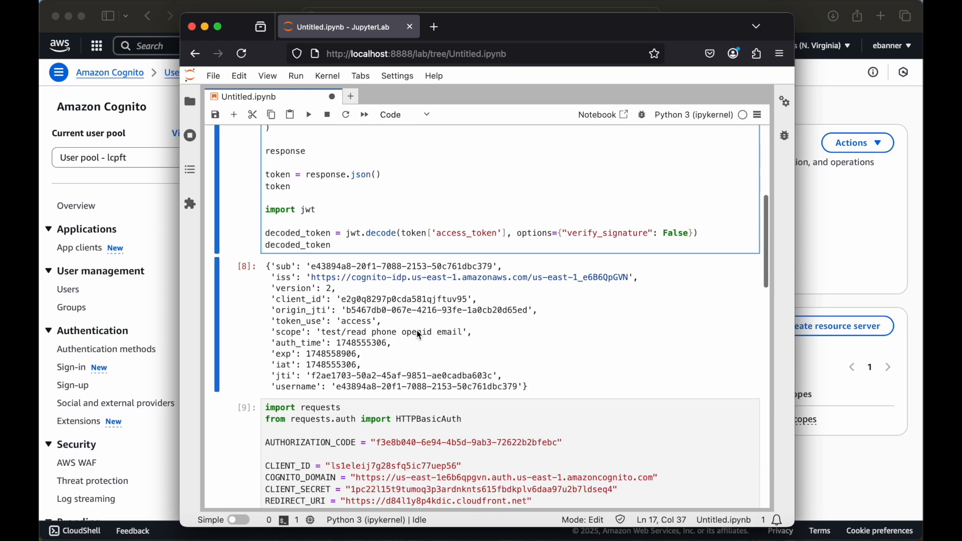
Review the first app client's token request cell and the custom scope in its decoded access token
click(360, 337)
scroll(403, 330, up, 10)
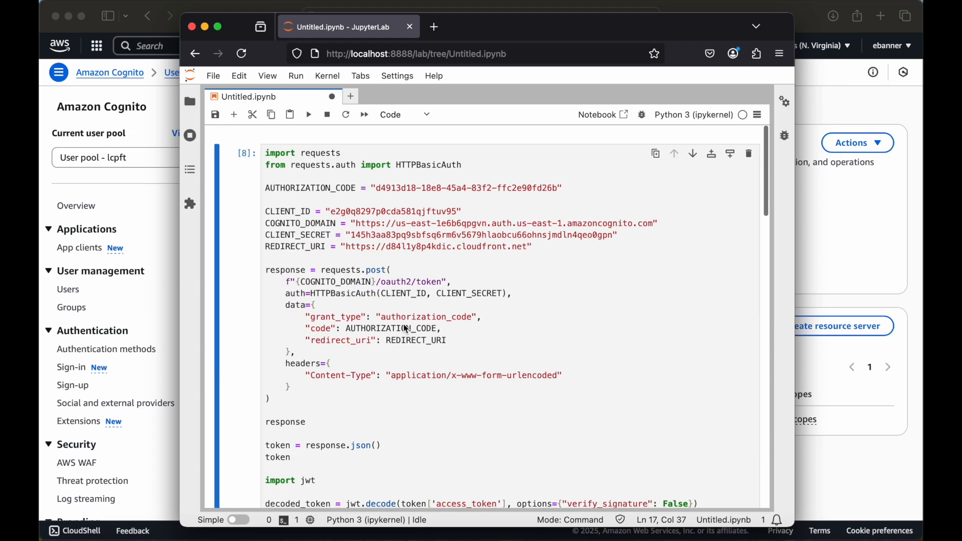
scroll(434, 344, down, 10)
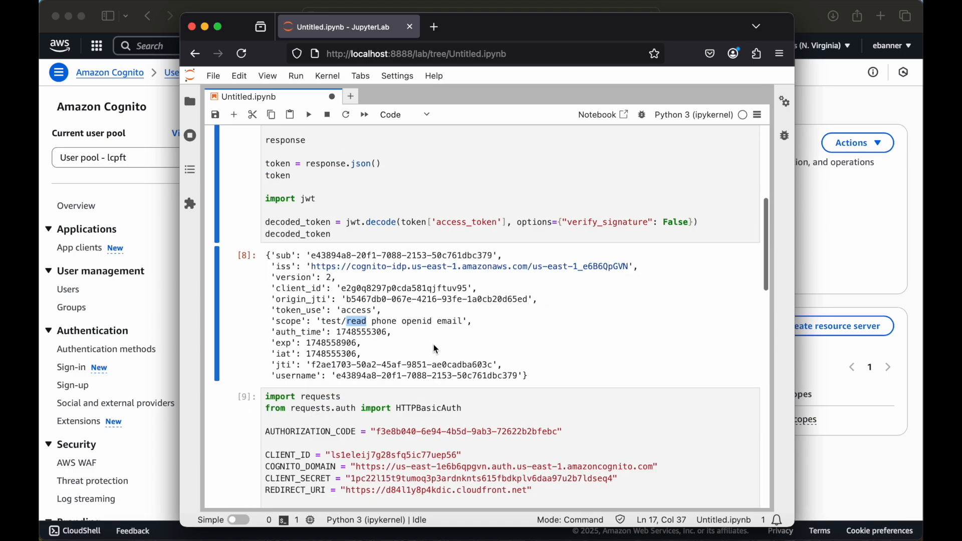
Review the second app client's token request cell and highlight test/read through test/write in its decoded token's scope claim
scroll(434, 344, up, 5)
scroll(433, 344, up, 3)
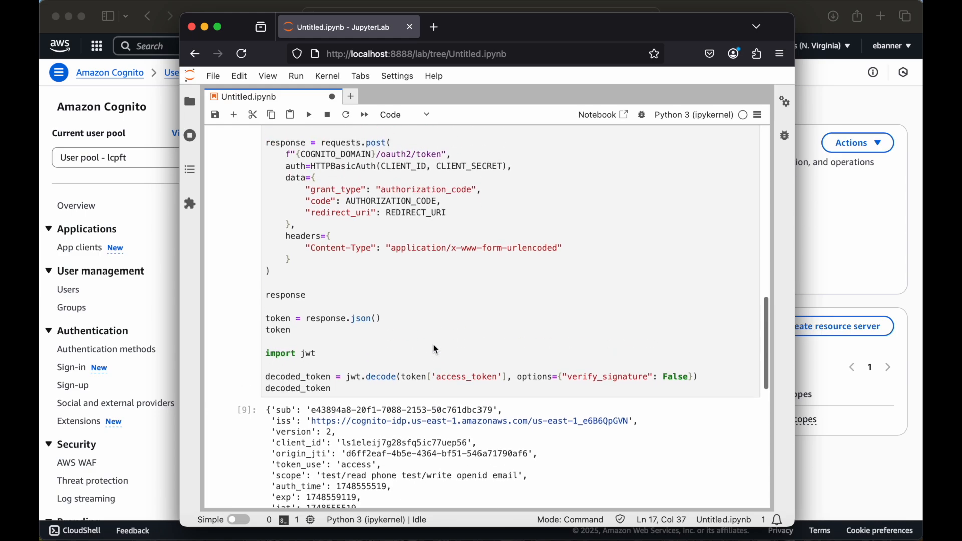
scroll(433, 344, up, 2)
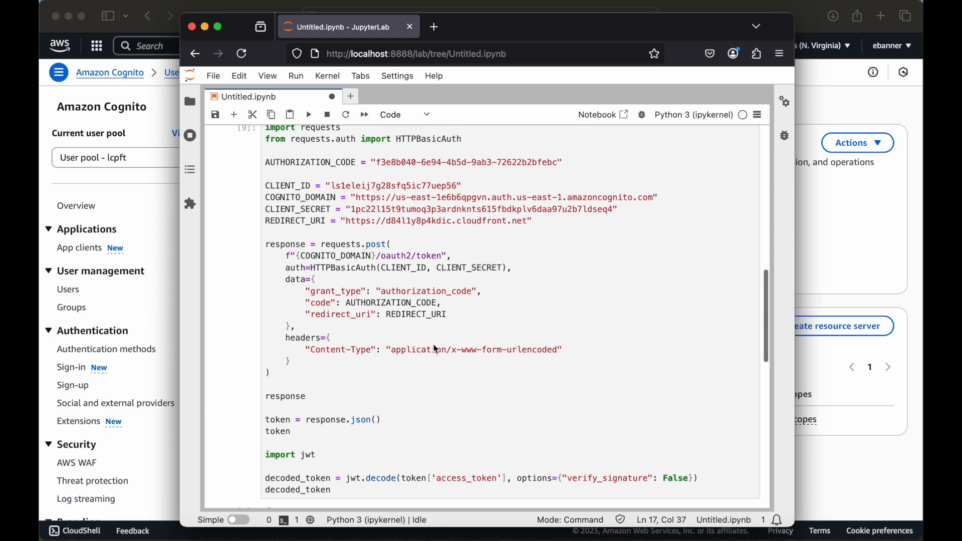
scroll(430, 338, down, 7)
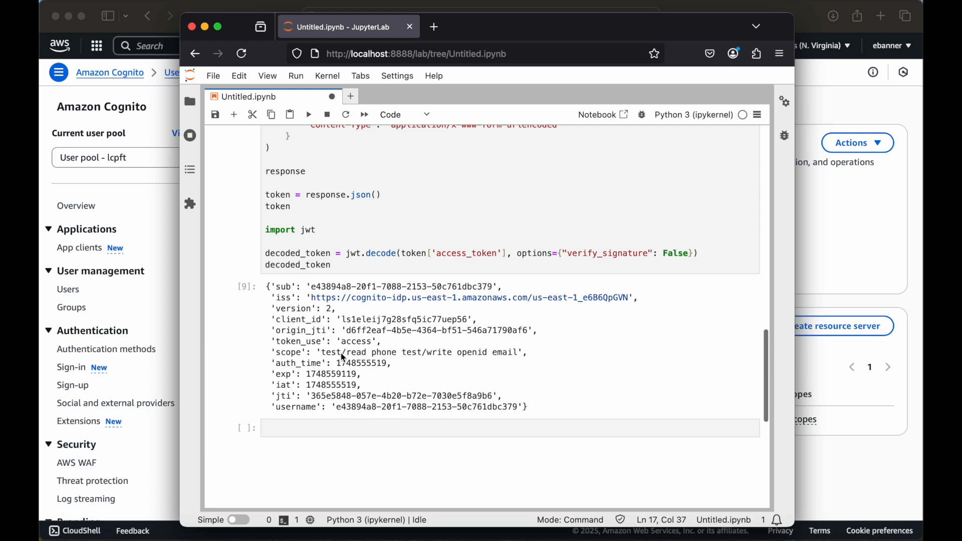
drag(335, 357, 434, 352)
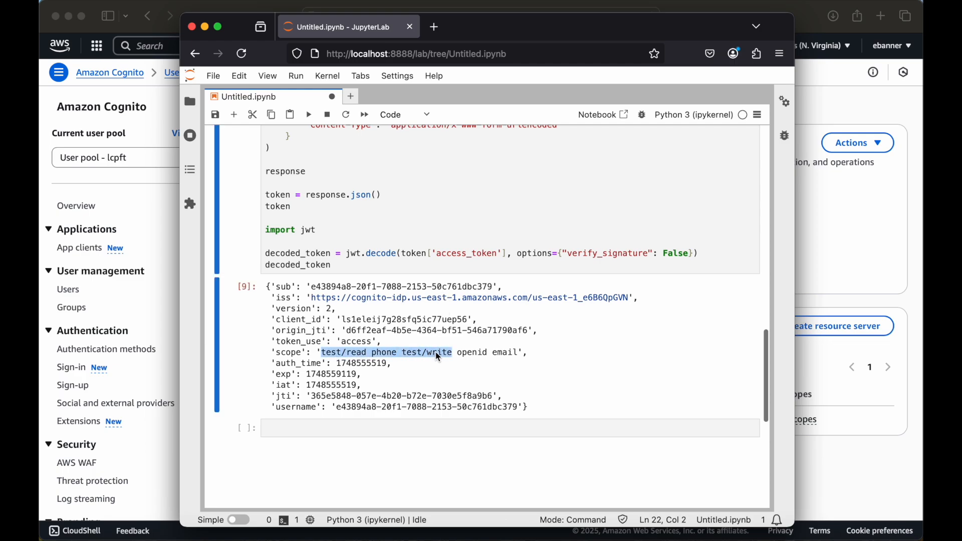
click(454, 359)
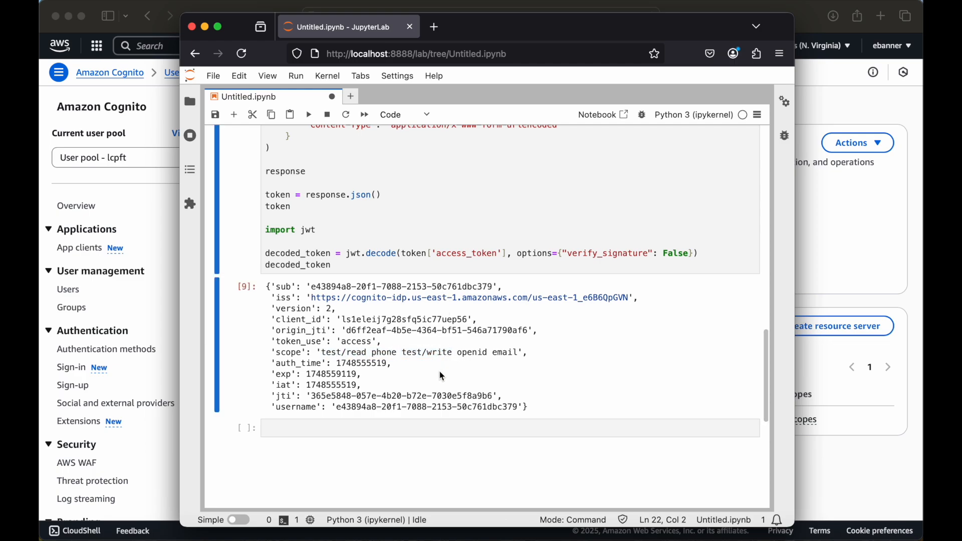